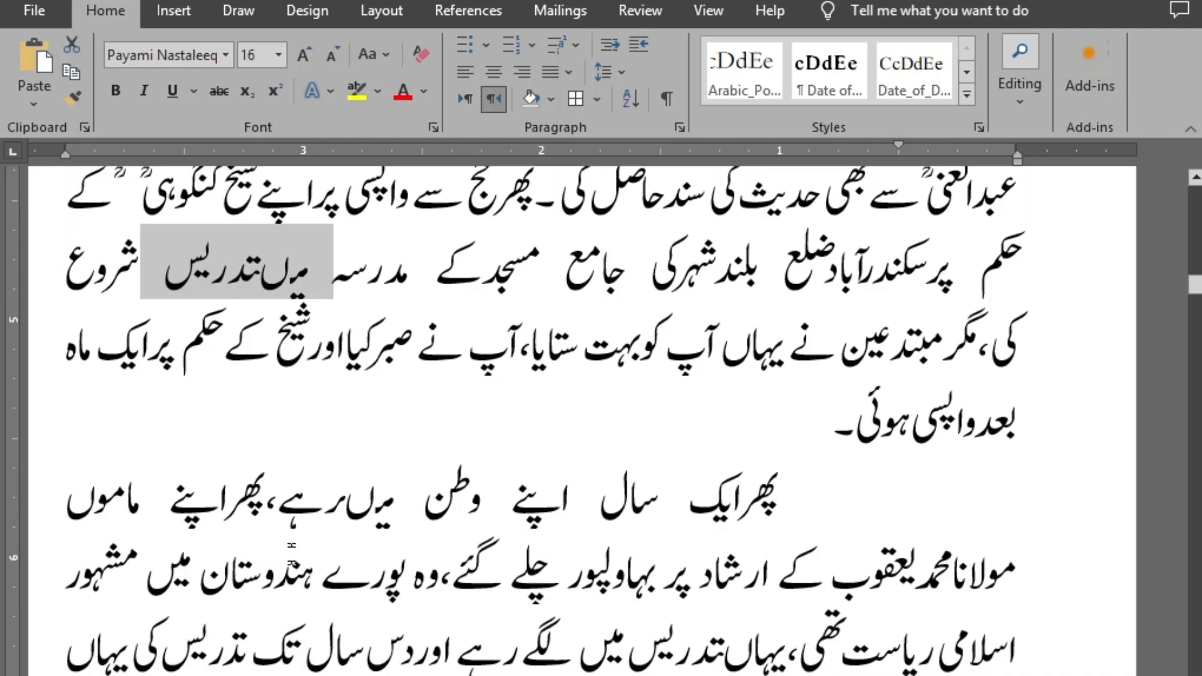
Examine the book text around the break before page 144 for wrongly joined words
drag(283, 523, 420, 517)
click(416, 523)
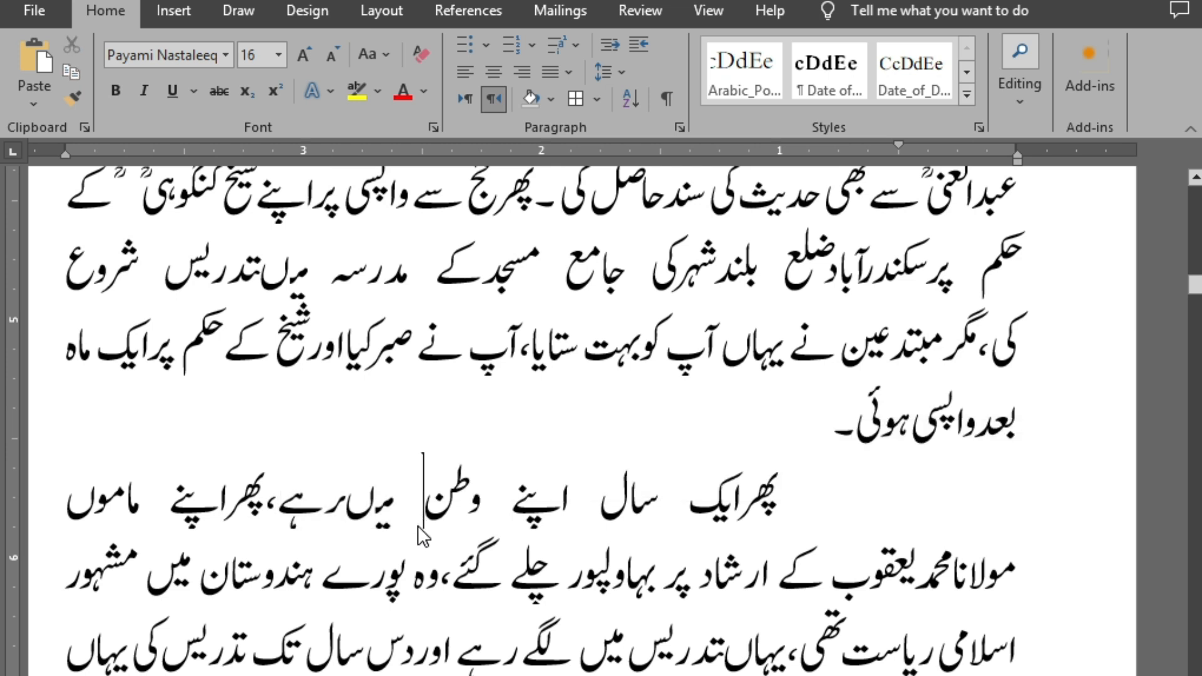
scroll(418, 438, up, 2)
scroll(418, 438, down, 6)
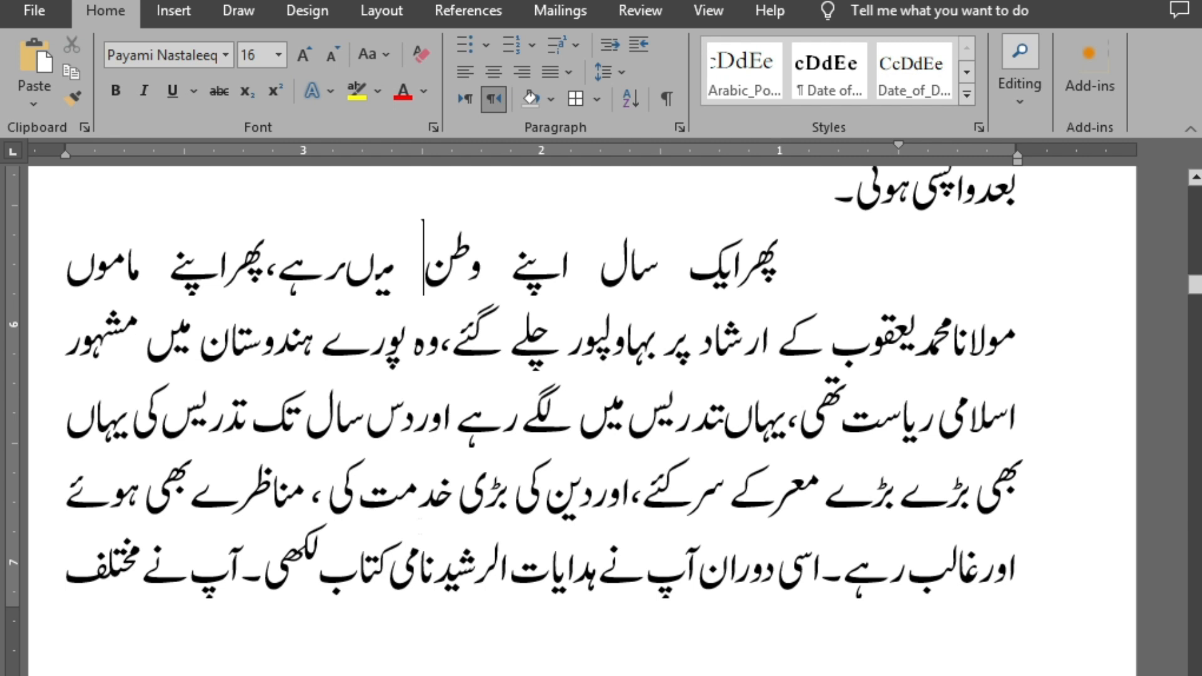
scroll(424, 529, down, 6)
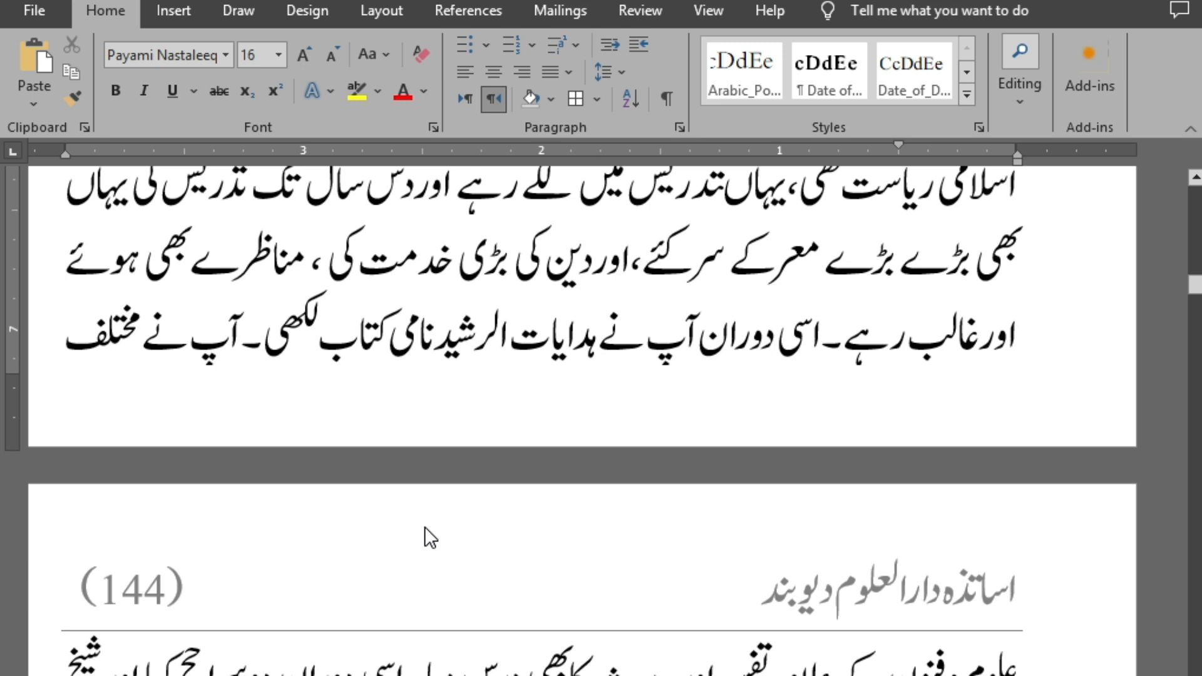
scroll(524, 607, down, 3)
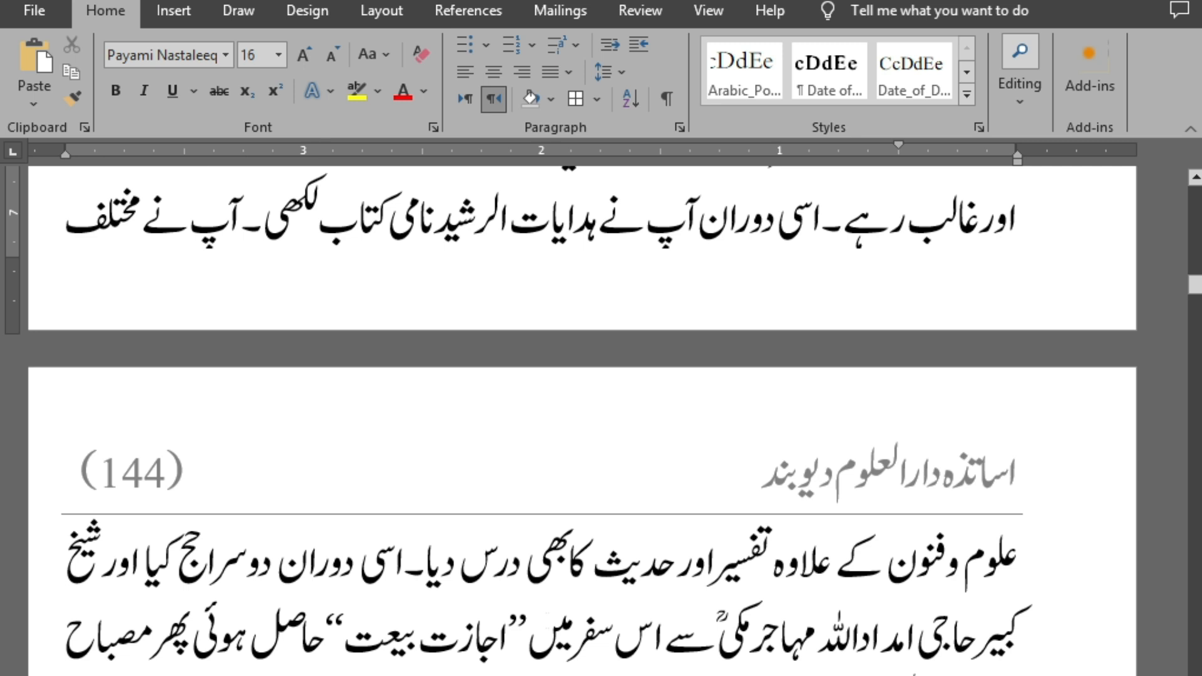
key(alt+Tab)
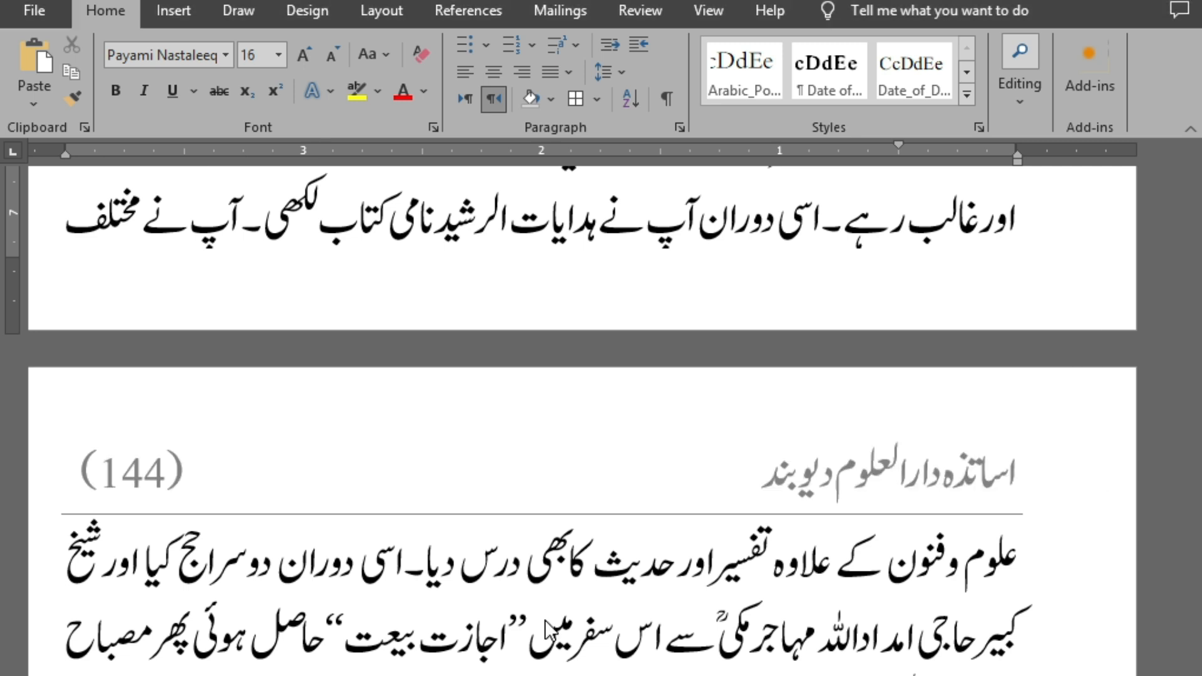
scroll(706, 426, up, 6)
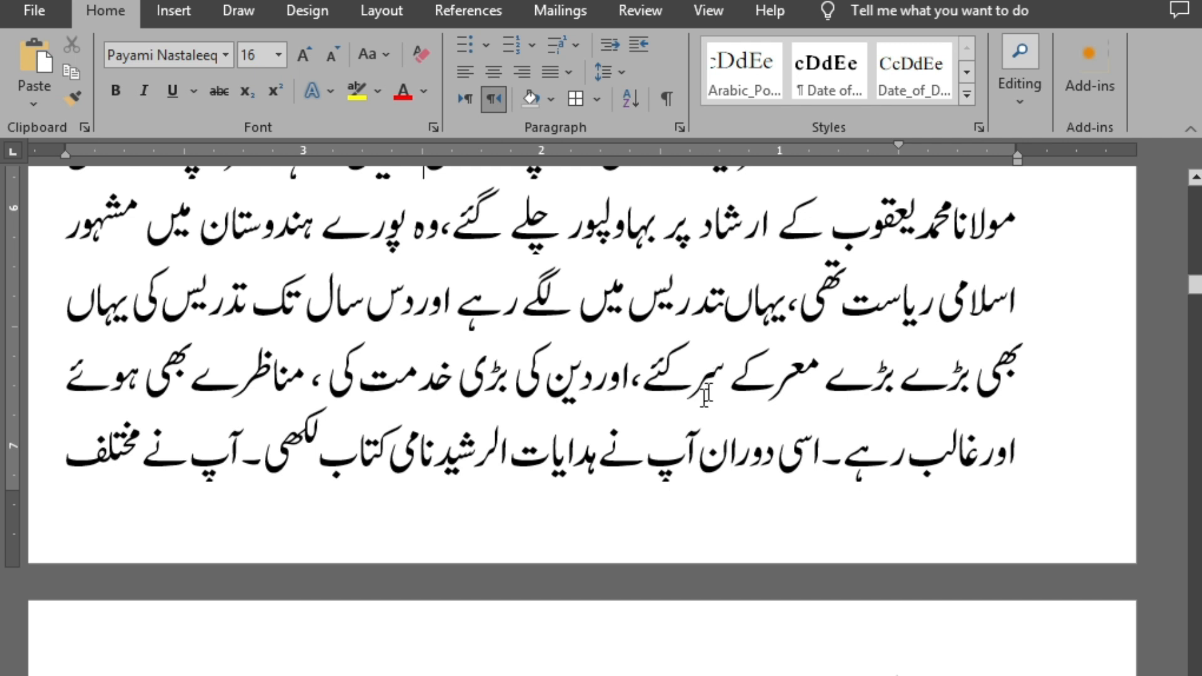
scroll(681, 402, up, 4)
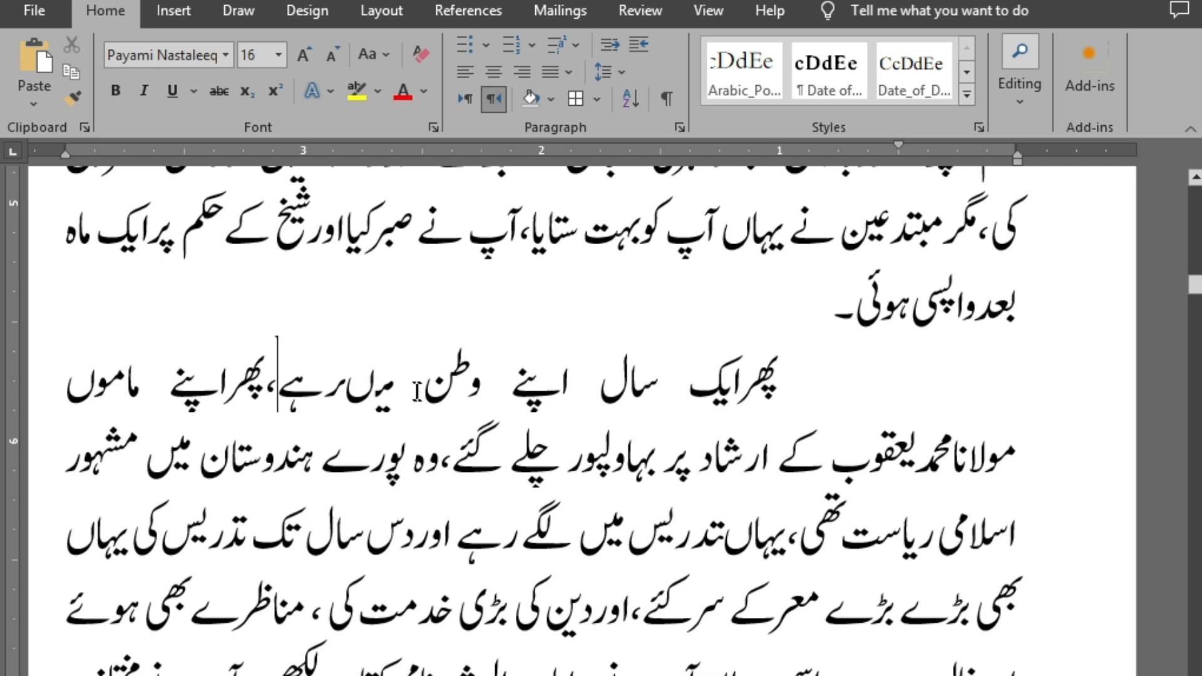
Copy the wrongly joined "میںرہے" from the book paragraph and switch to the wrong-words document
drag(276, 383, 434, 378)
key(ctrl+c)
key(alt+Tab)
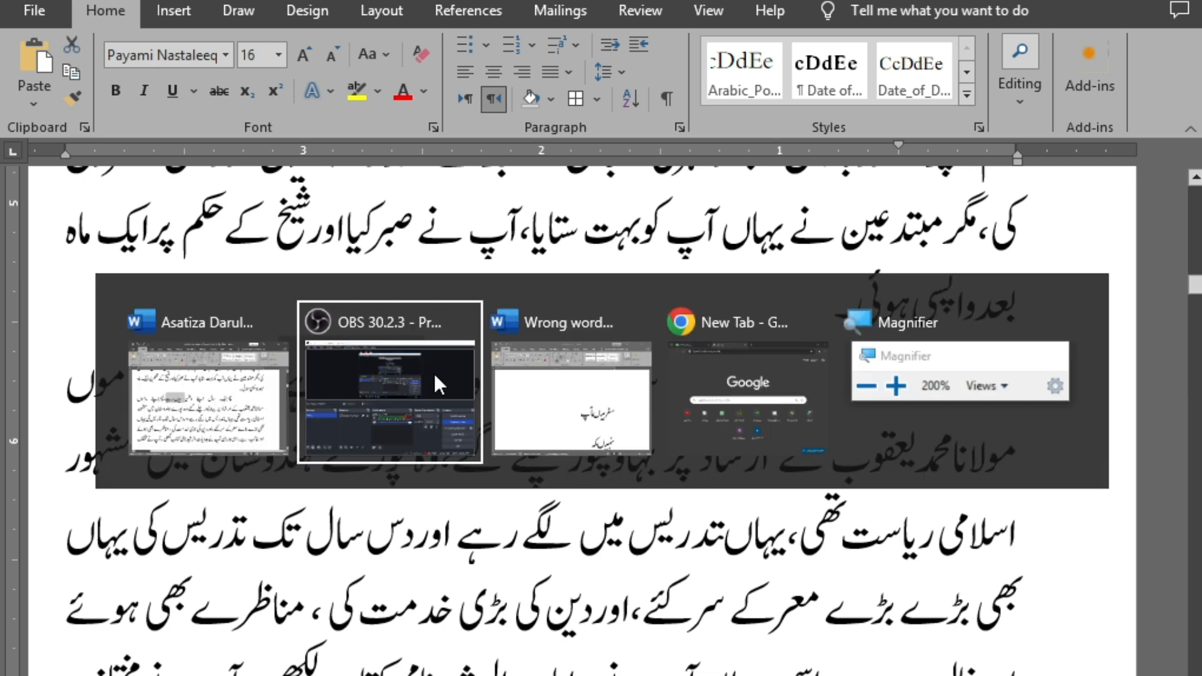
key(alt+Tab)
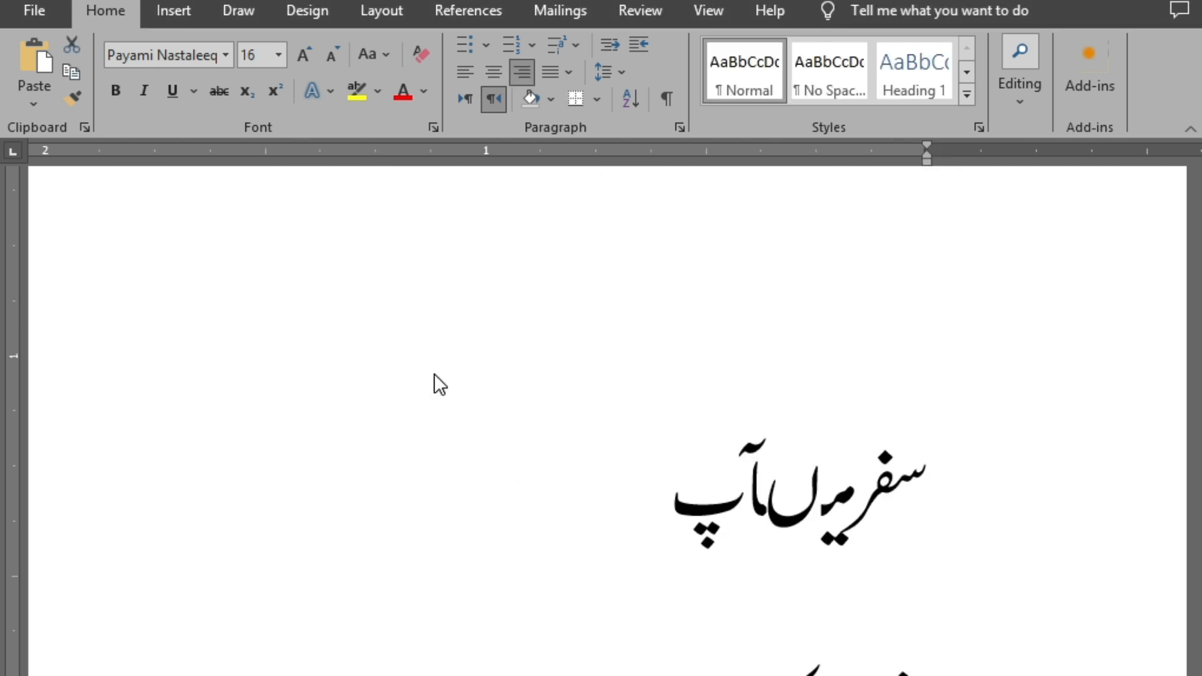
click(436, 375)
scroll(303, 381, down, 5)
scroll(382, 594, down, 3)
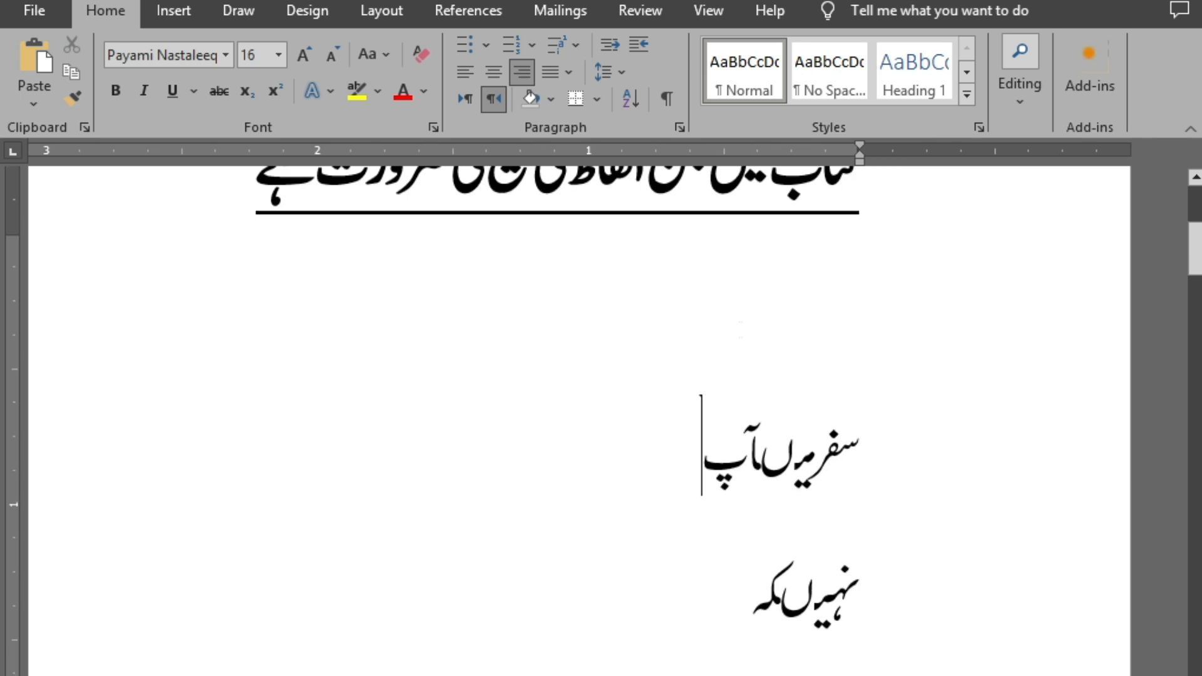
Paste the copied "میںرہے" below the underlined heading and apply the Payami Nastaleeq 16 pt formatting to it
scroll(738, 330, up, 2)
drag(370, 307, 802, 322)
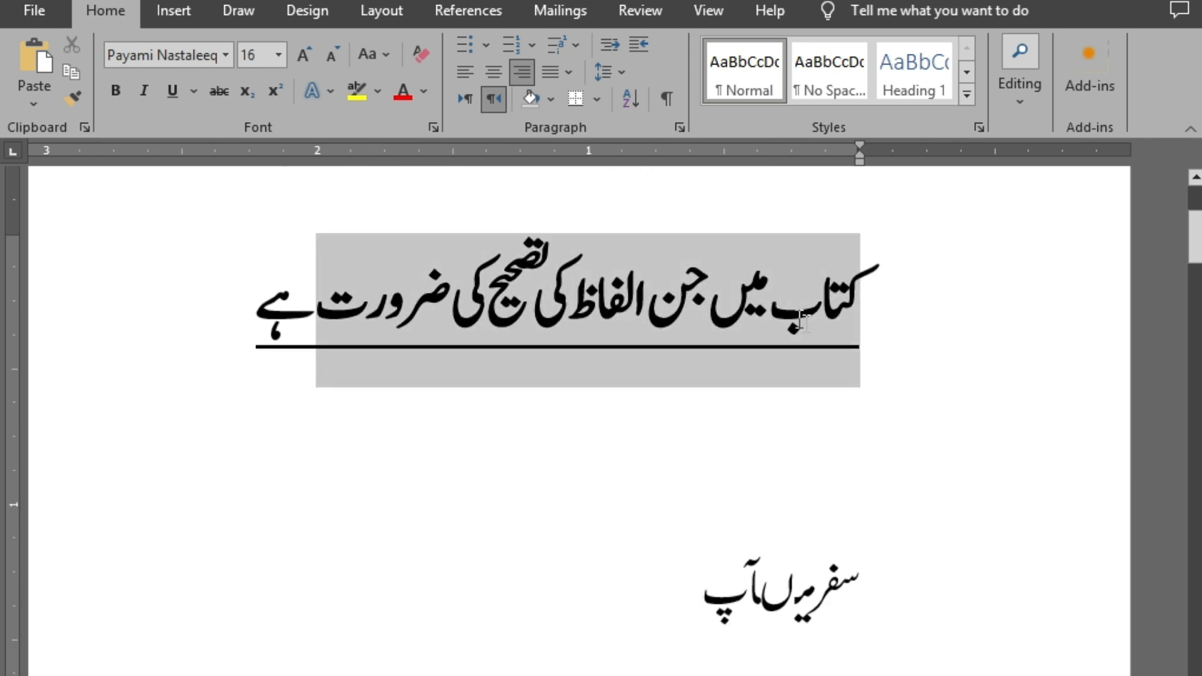
click(845, 461)
key(ctrl+v)
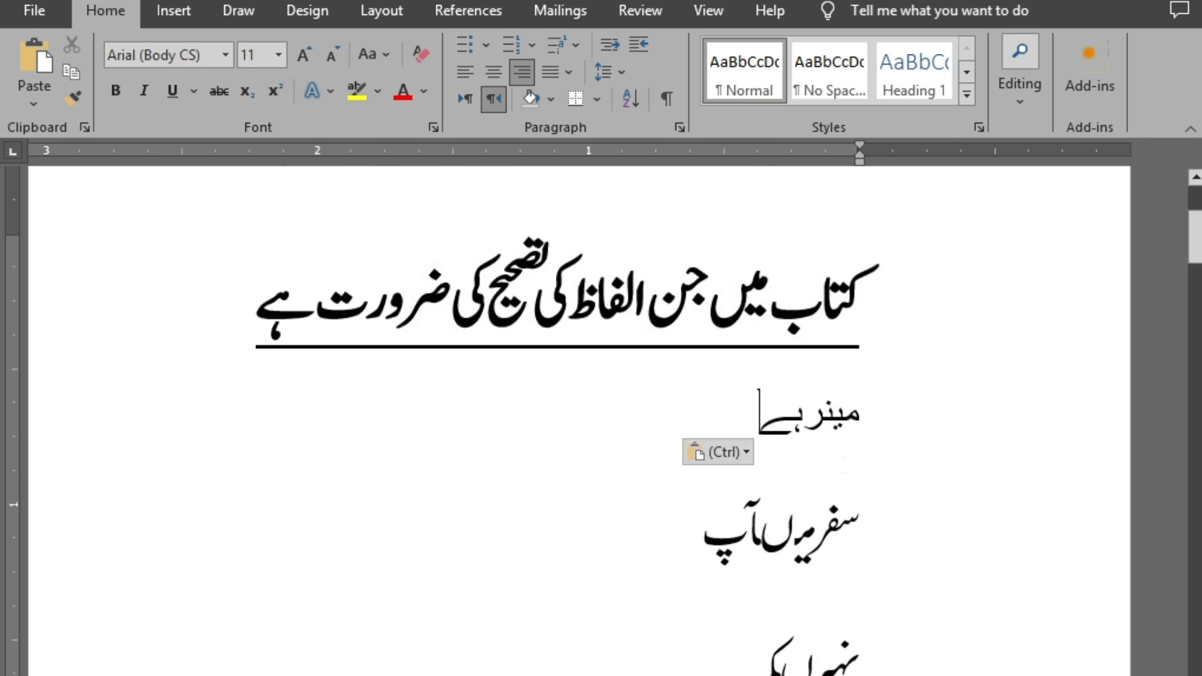
triple_click(840, 419)
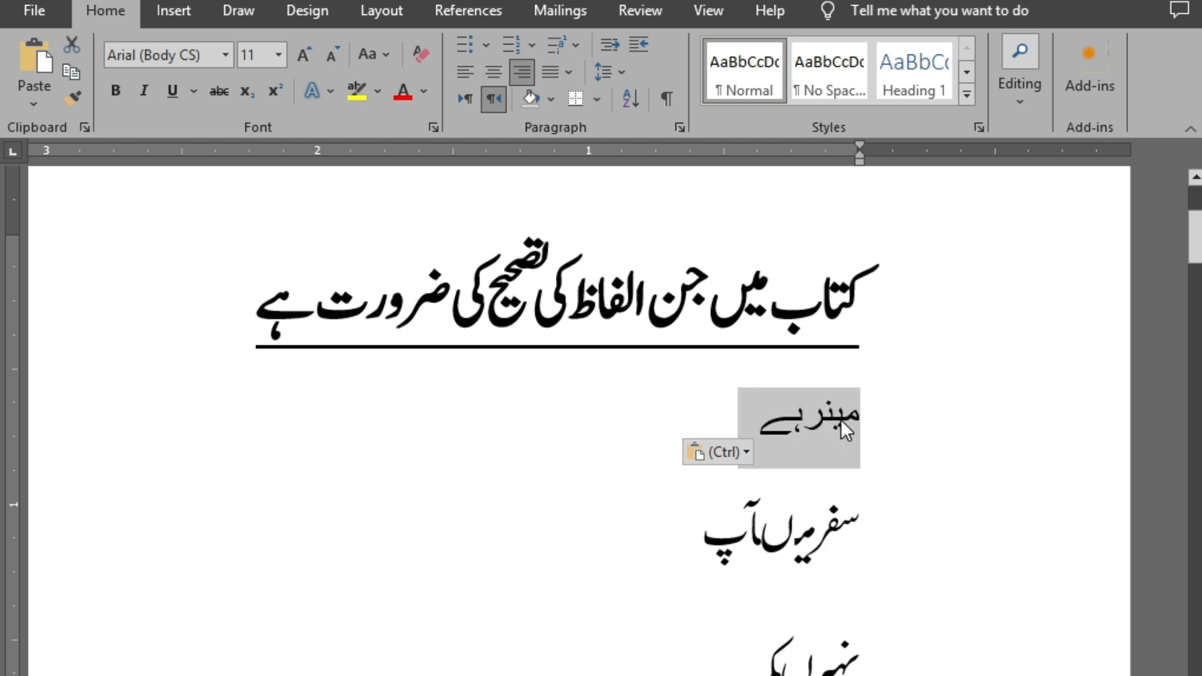
key(ctrl+shift+v)
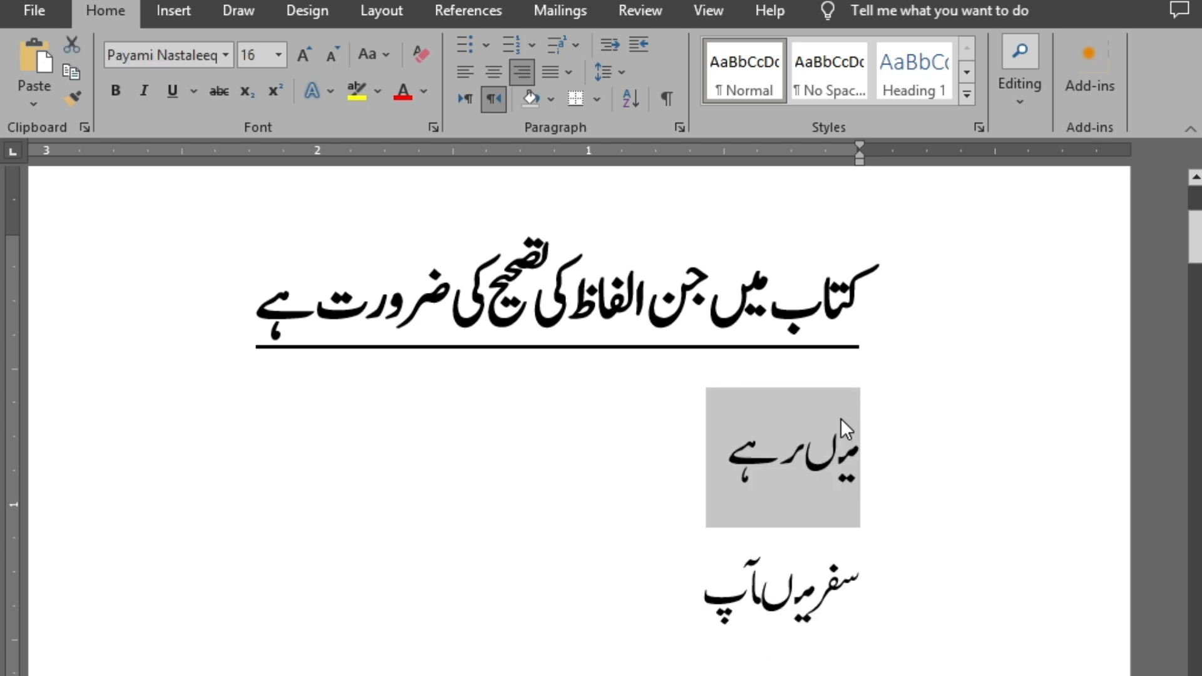
Switch back to the book document and examine the paragraph containing "میںرہے" and the start of page 144
key(alt+Tab)
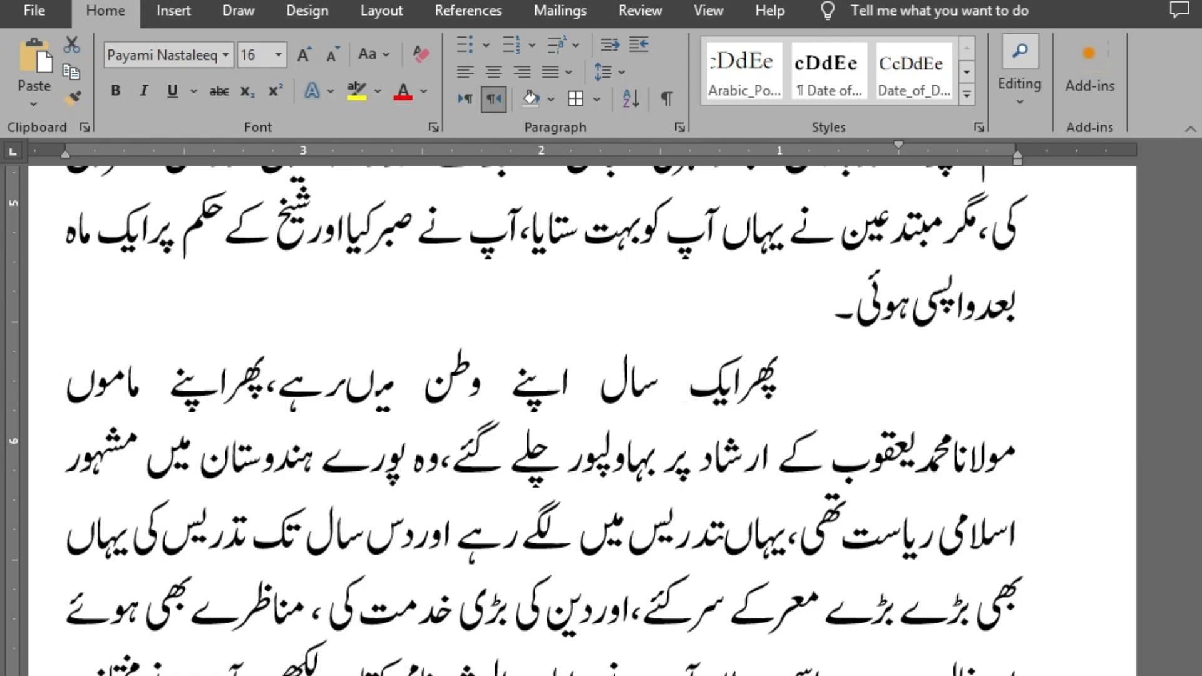
scroll(691, 413, down, 6)
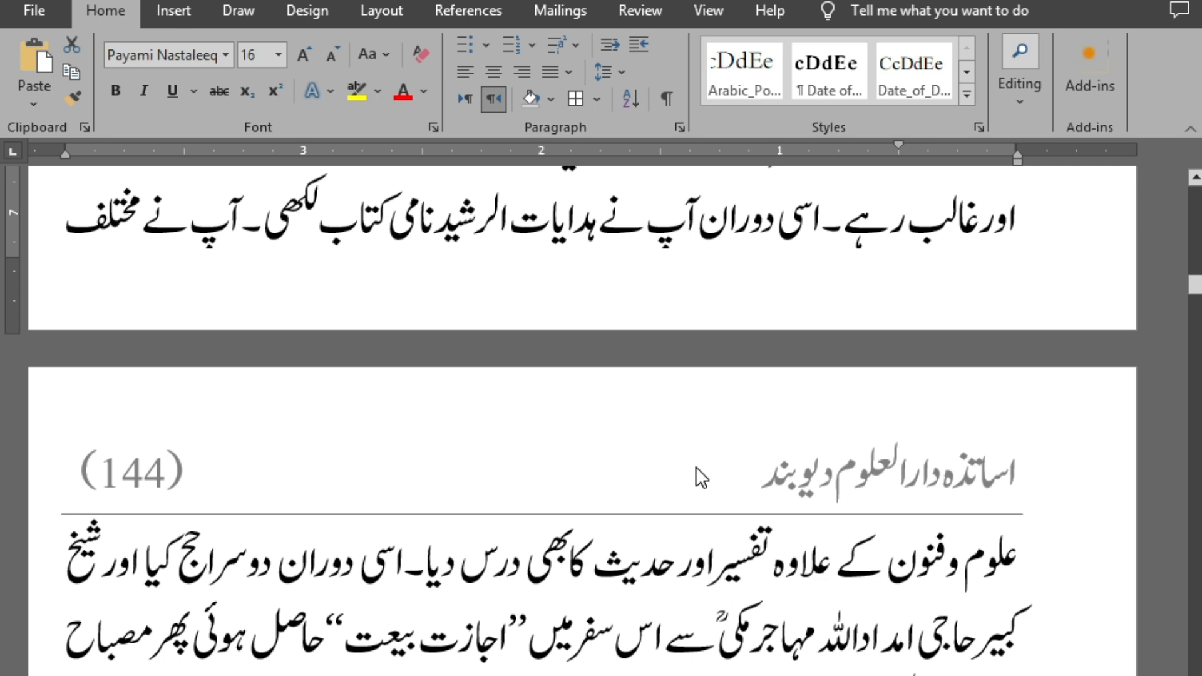
scroll(696, 467, up, 6)
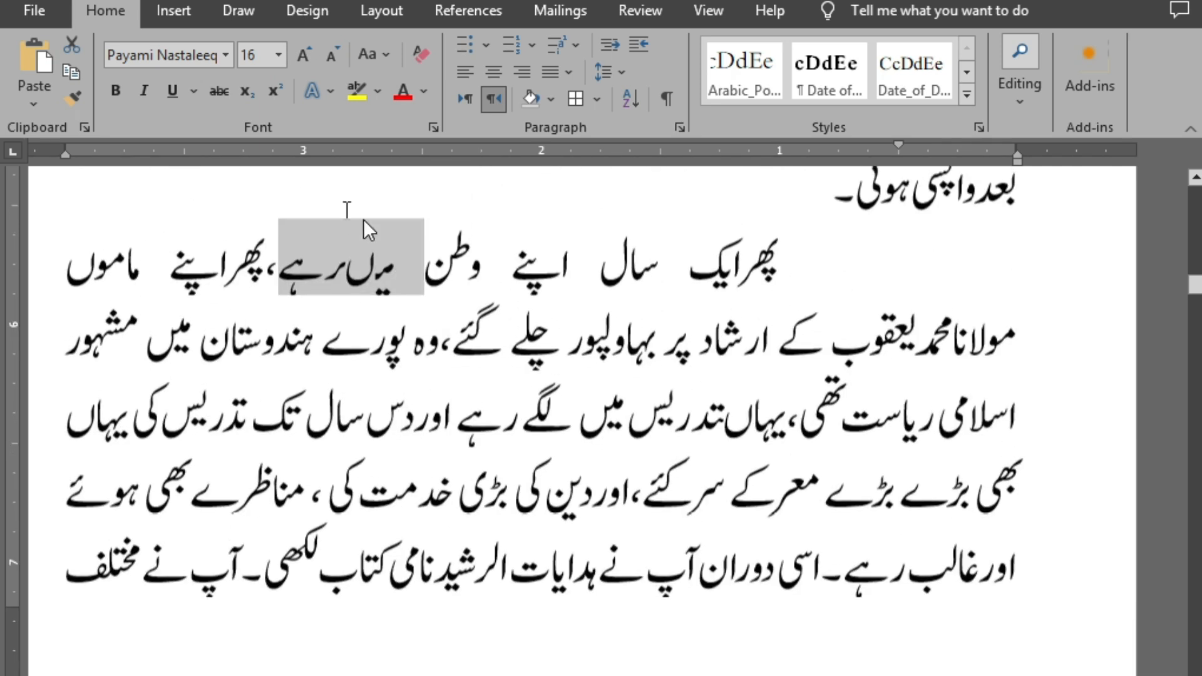
click(324, 181)
scroll(335, 253, up, 1)
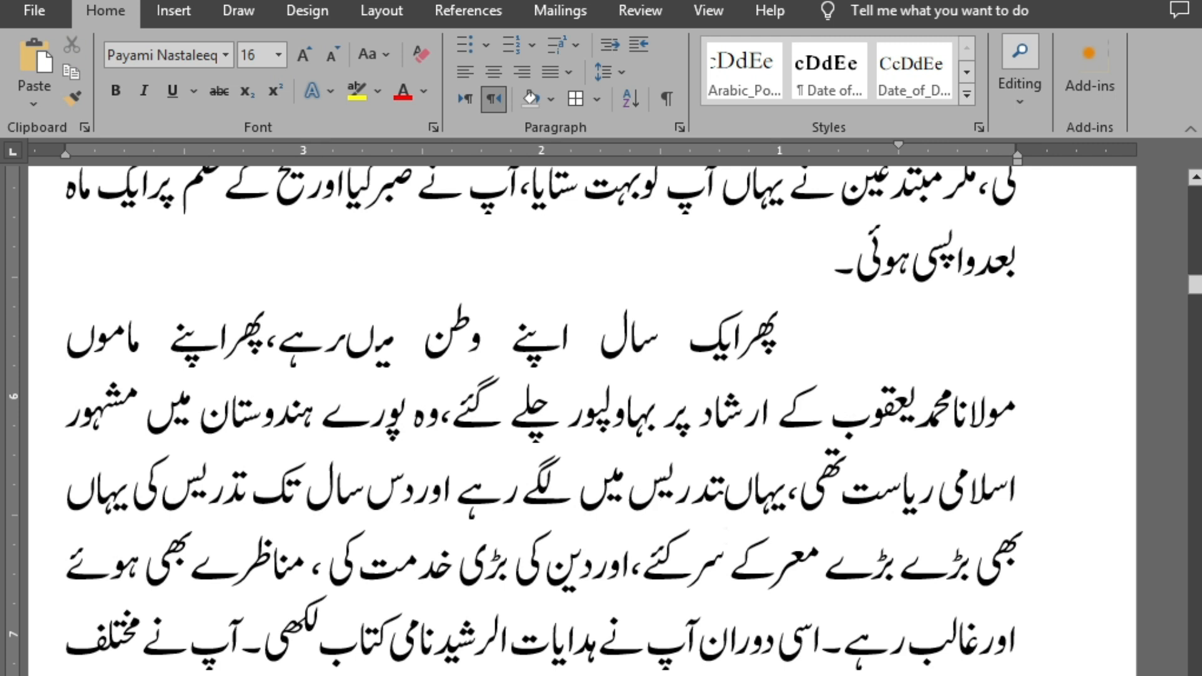
scroll(649, 528, down, 4)
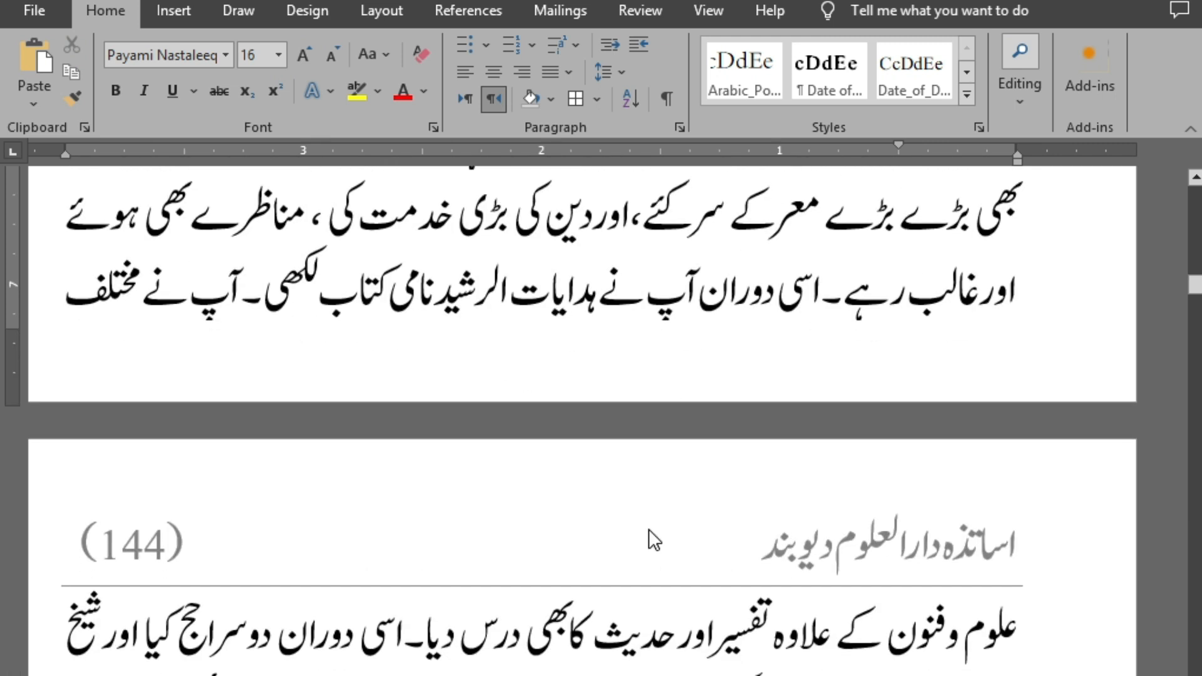
scroll(645, 510, up, 3)
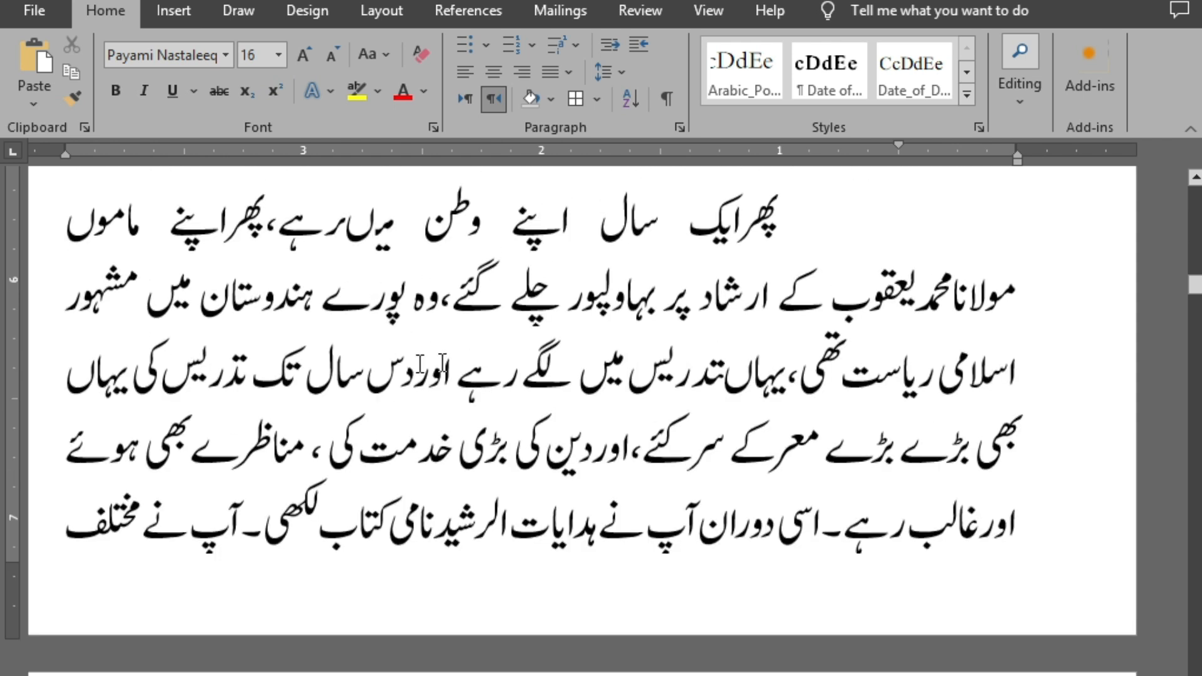
scroll(326, 282, up, 2)
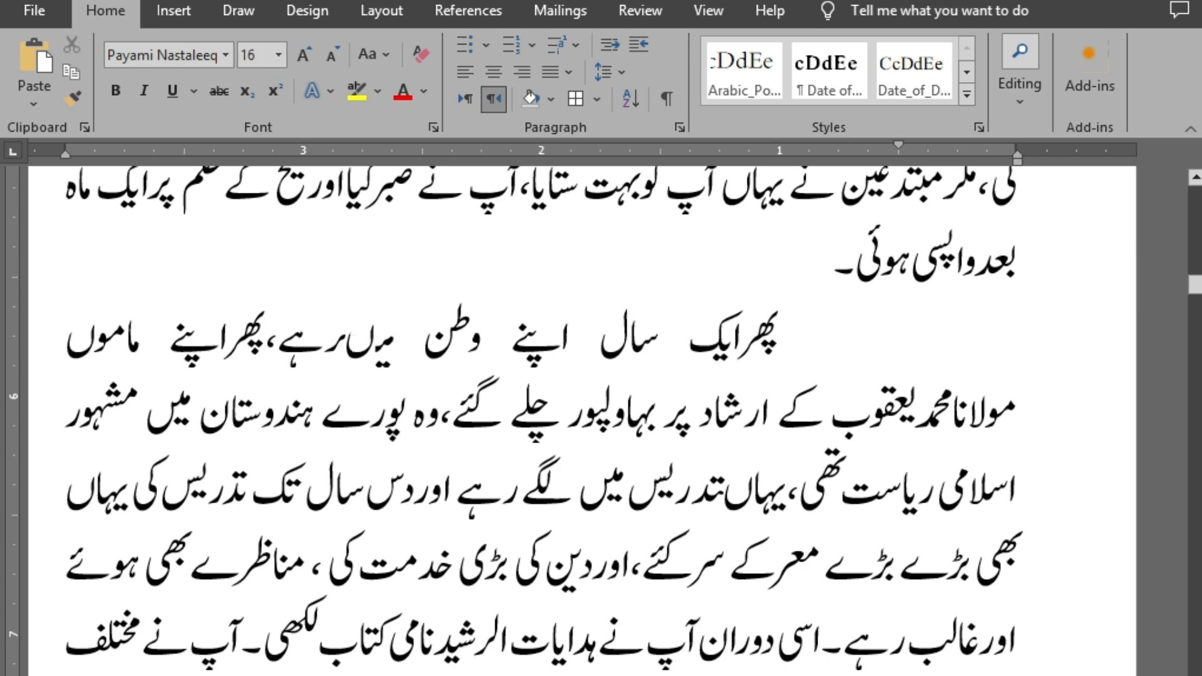
Separate "میںرہے" into "میں رہے" with a space and add a space after the comma that follows
click(375, 343)
click(345, 355)
scroll(316, 359, up, 3)
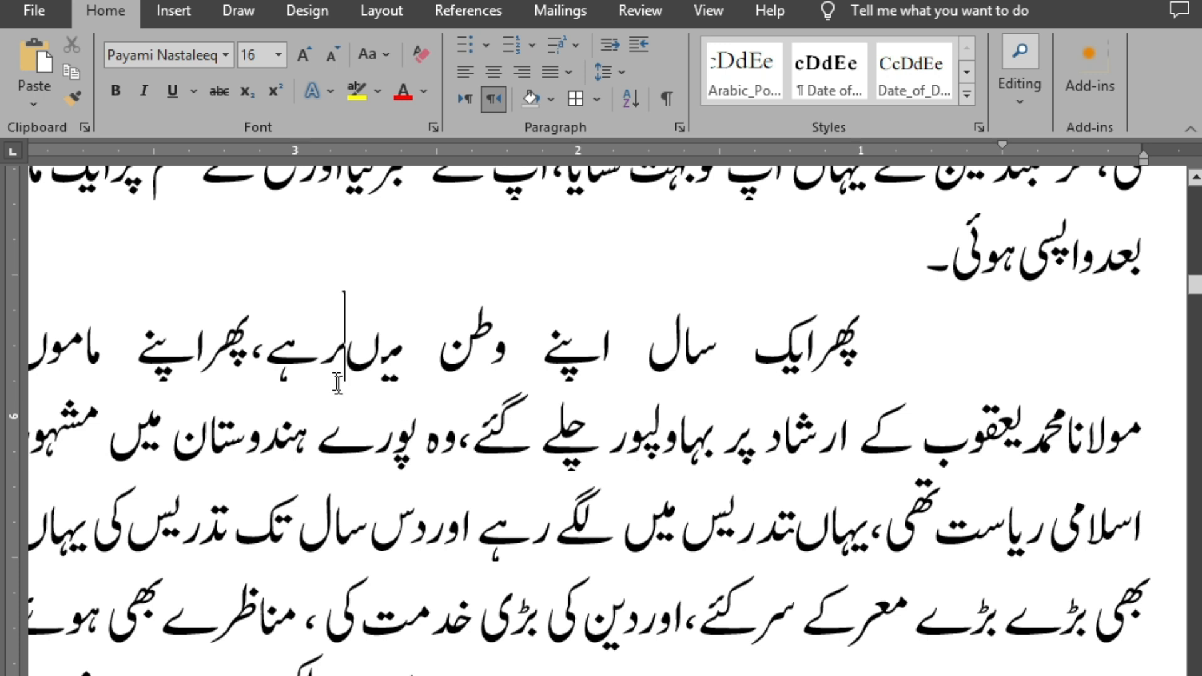
double_click(354, 368)
click(397, 370)
click(345, 362)
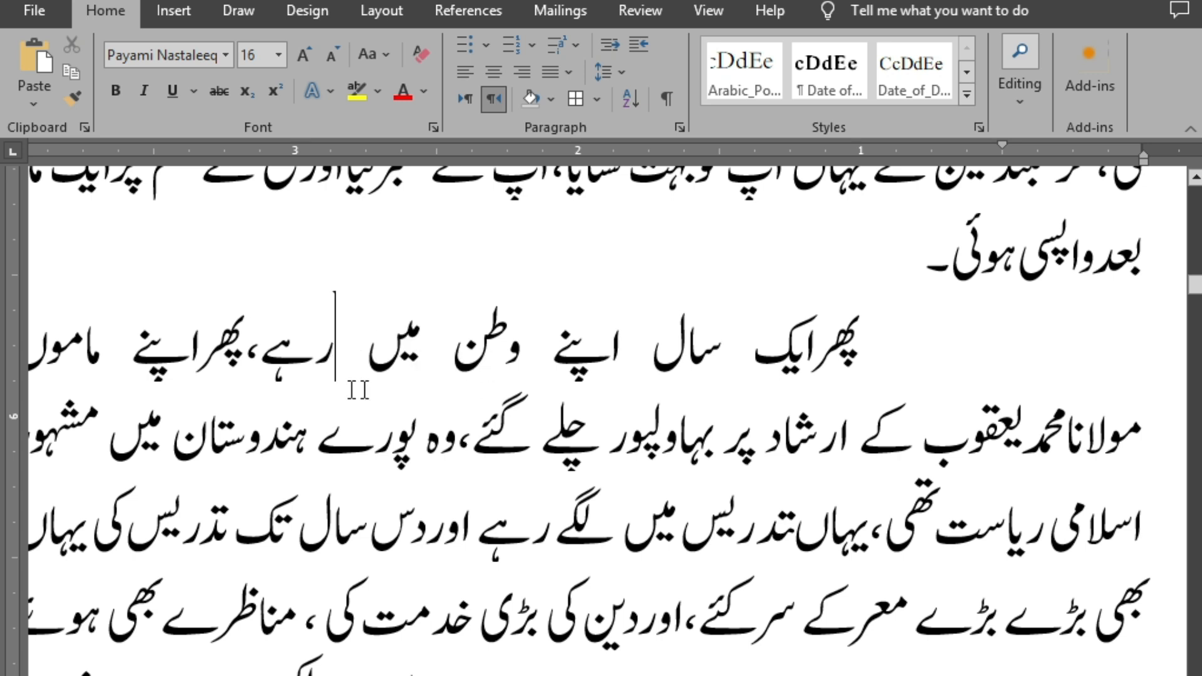
click(246, 342)
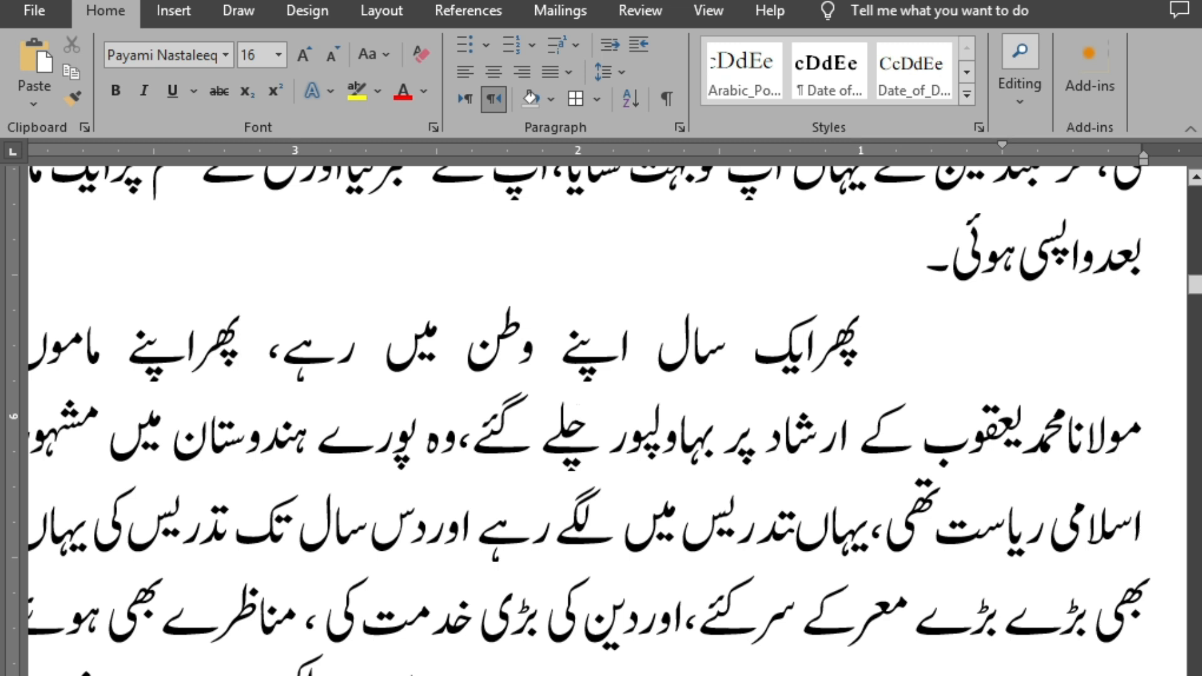
Try inserting a space inside the word "ہندوستان" after "ہندو", and remove it again
ctrl+scroll(580, 425, down, 2)
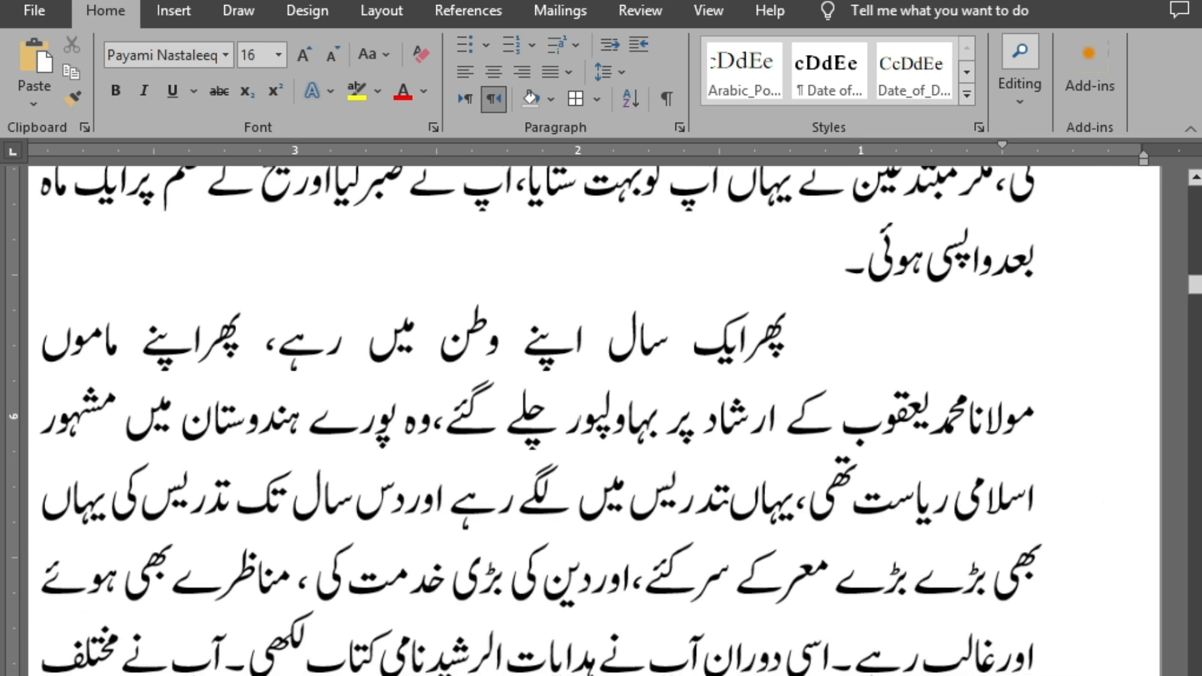
ctrl+scroll(580, 432, down, 1)
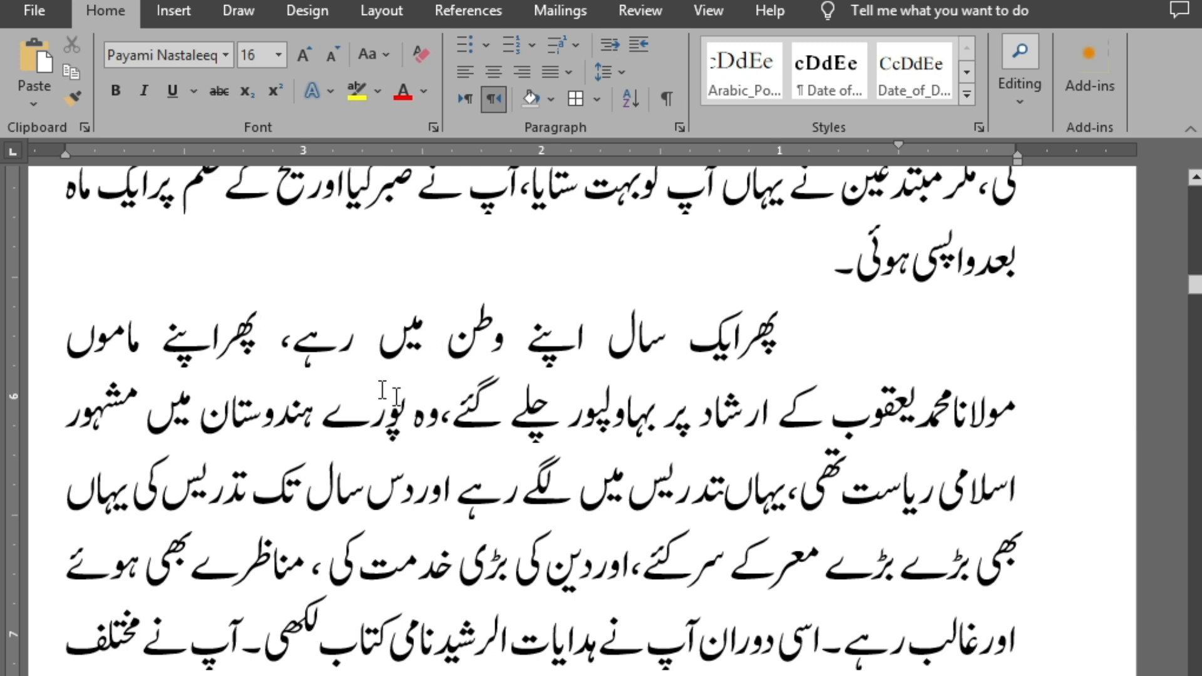
drag(408, 418, 339, 419)
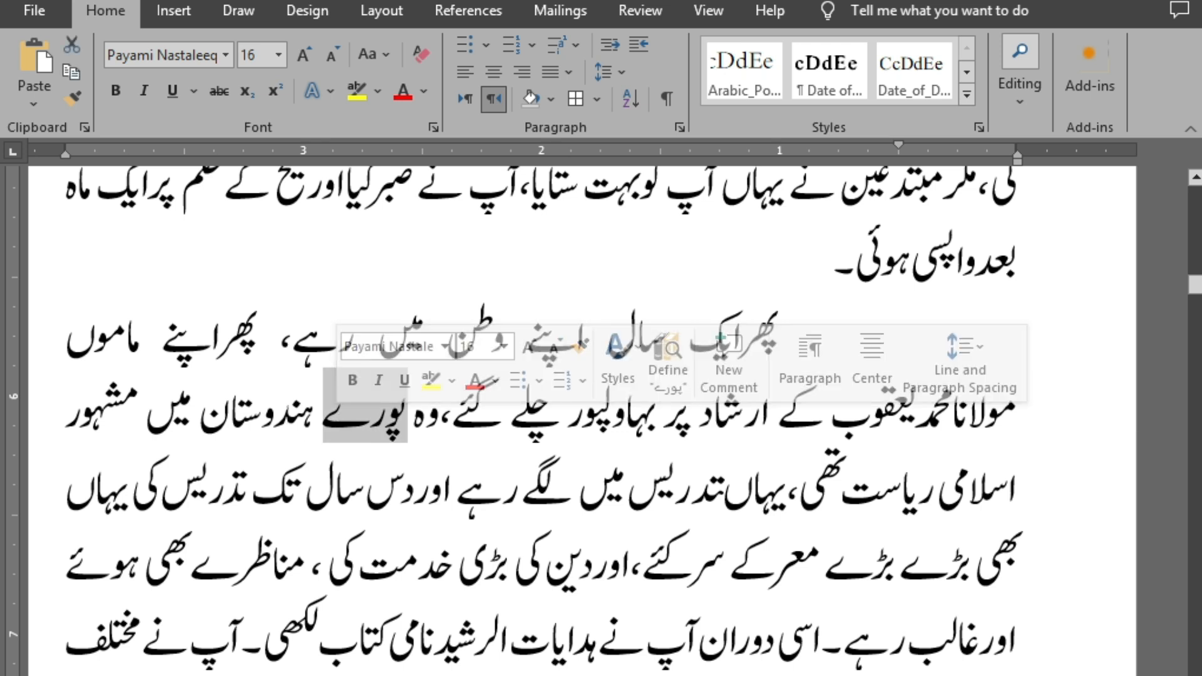
click(285, 413)
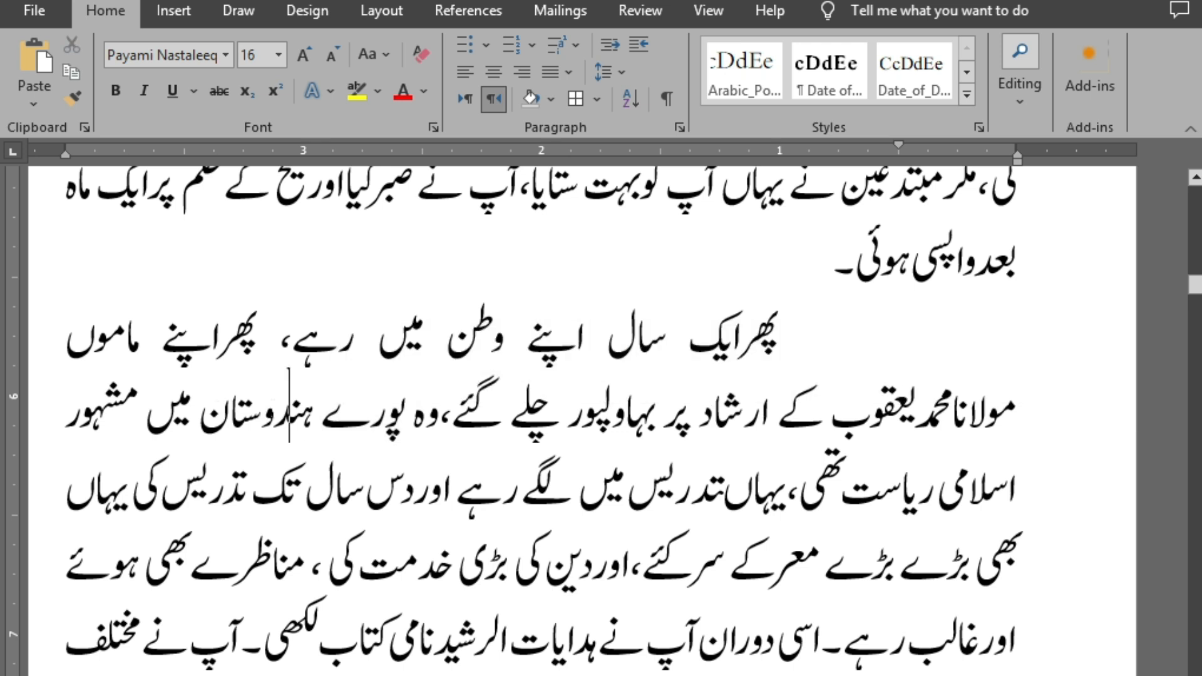
click(267, 404)
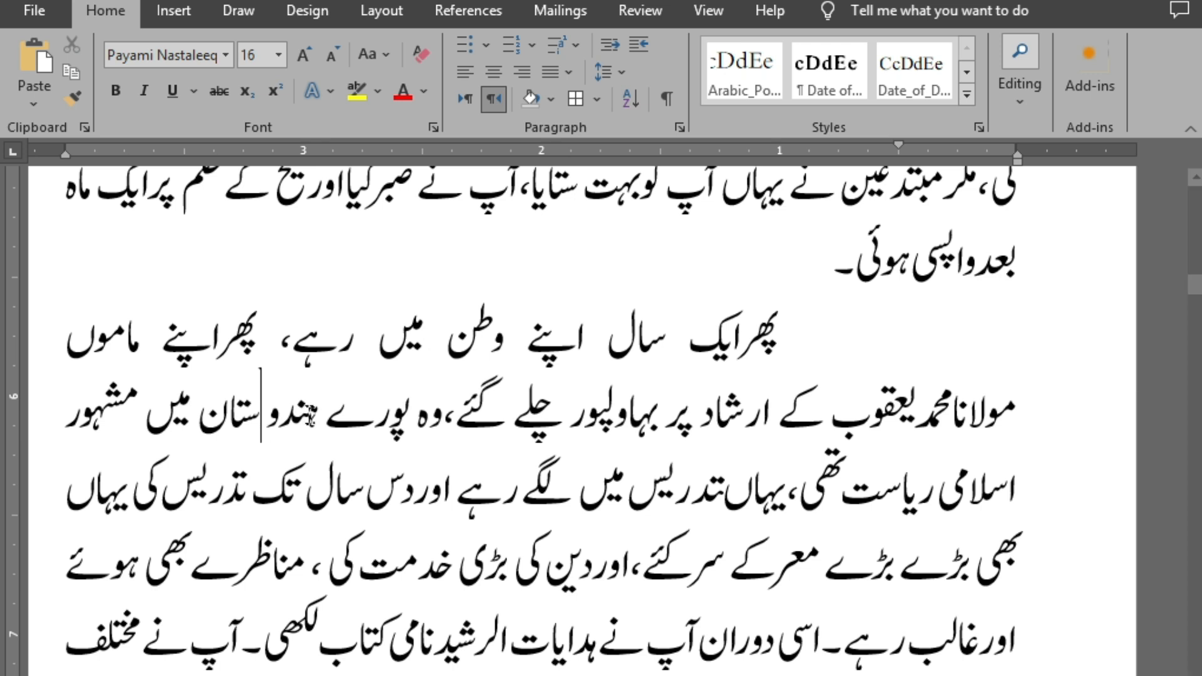
key(BackSpace)
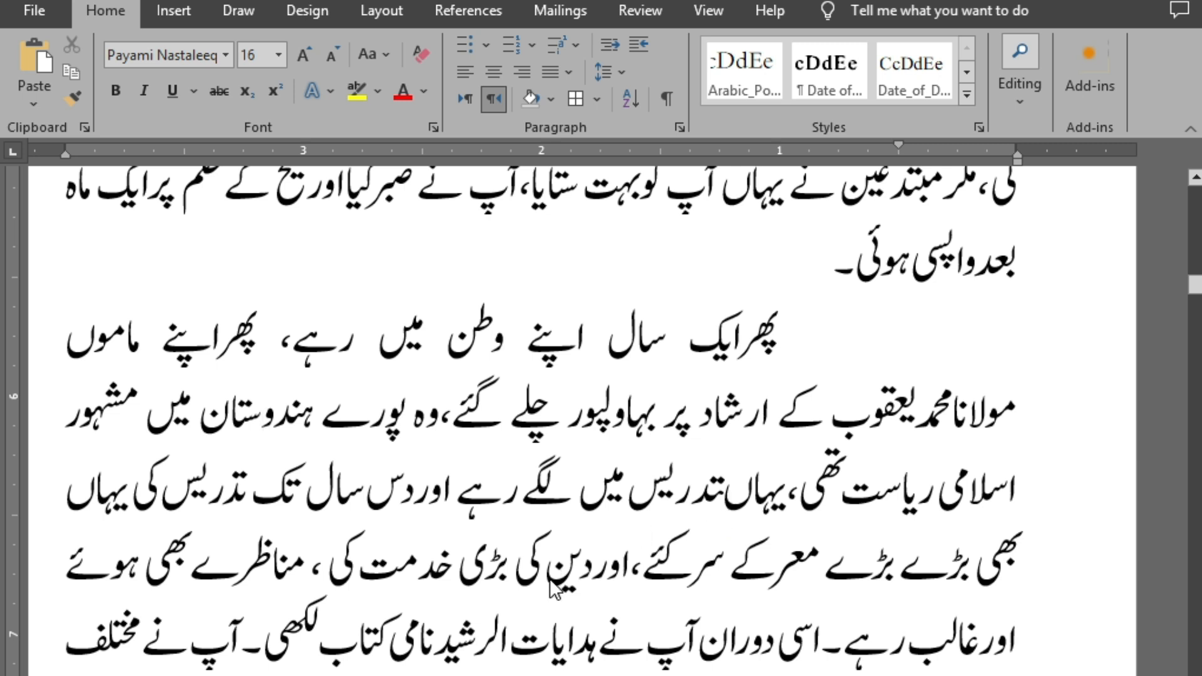
Look over the preceding book paragraph, and review the list of wrongly joined words in the wrong-words document
scroll(540, 539, up, 2)
scroll(544, 519, up, 5)
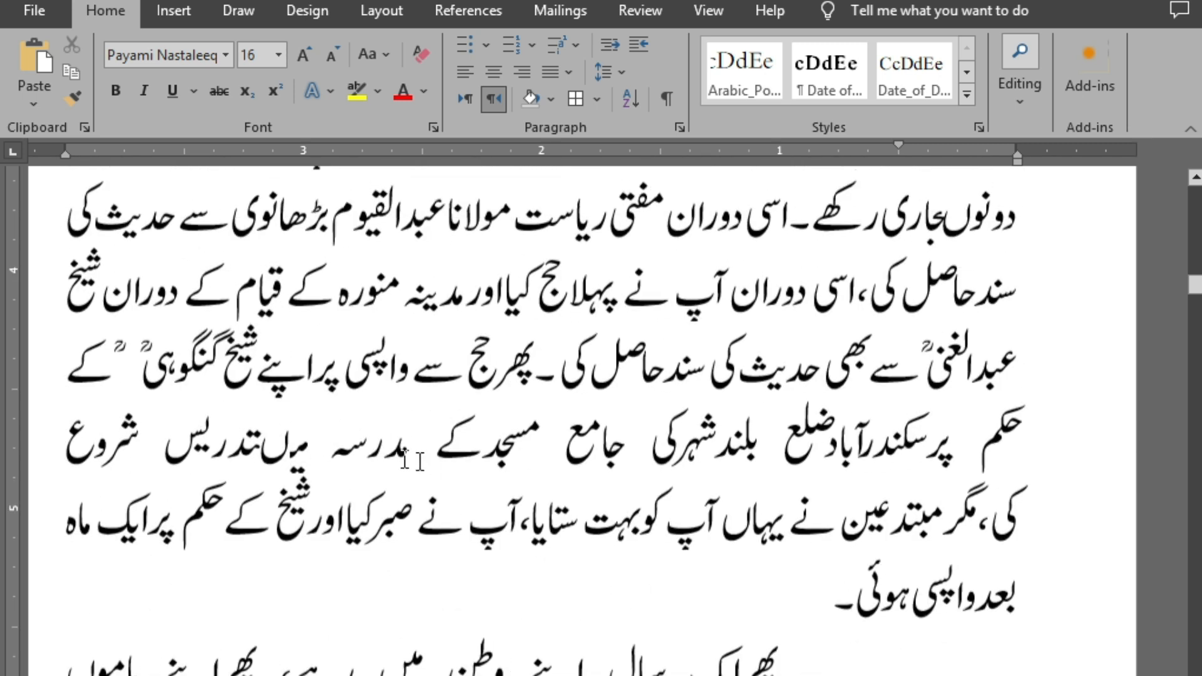
key(alt+Tab)
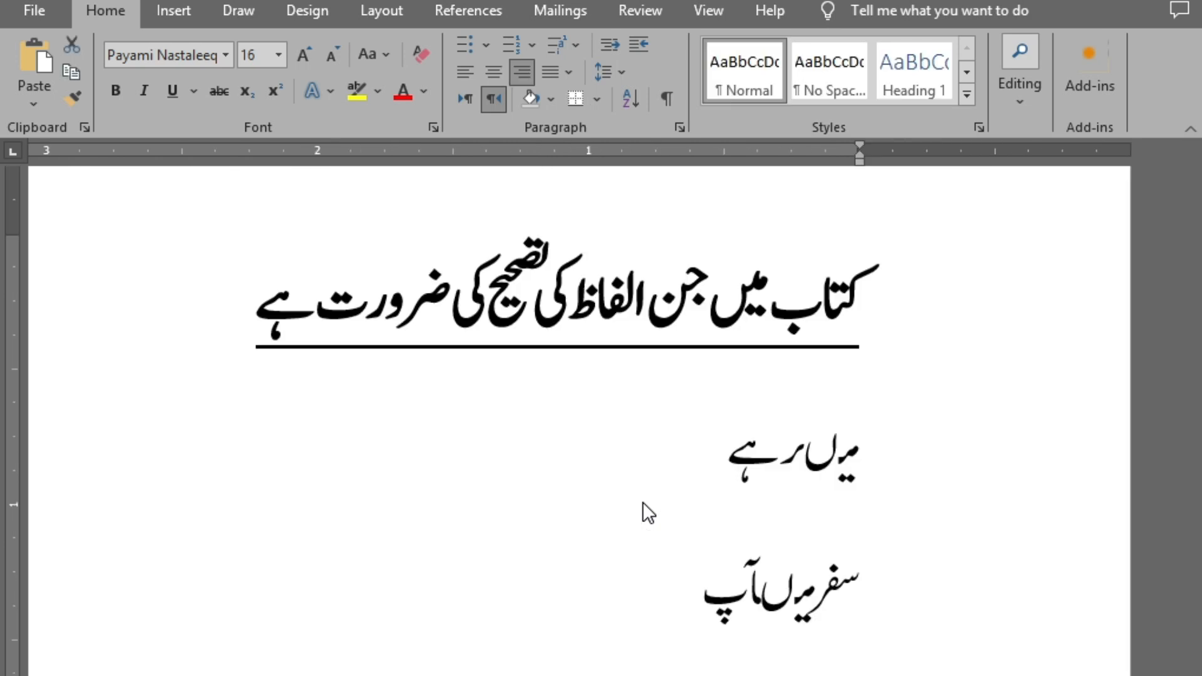
scroll(735, 502, down, 5)
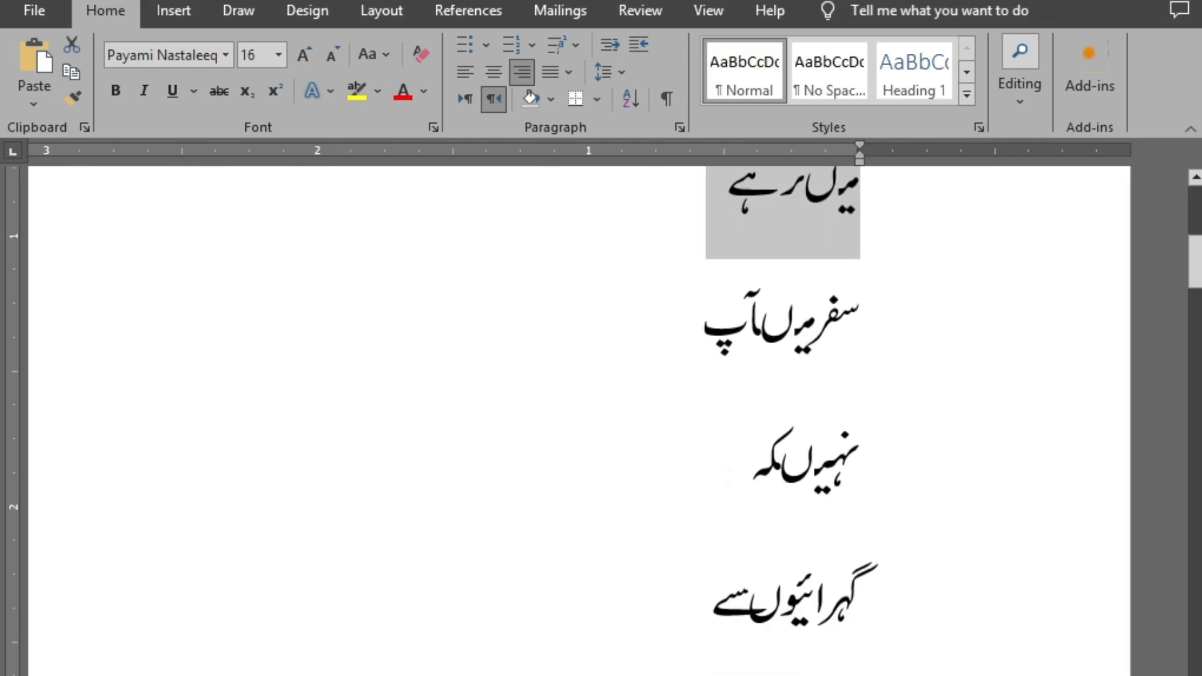
scroll(726, 477, up, 4)
scroll(726, 470, up, 1)
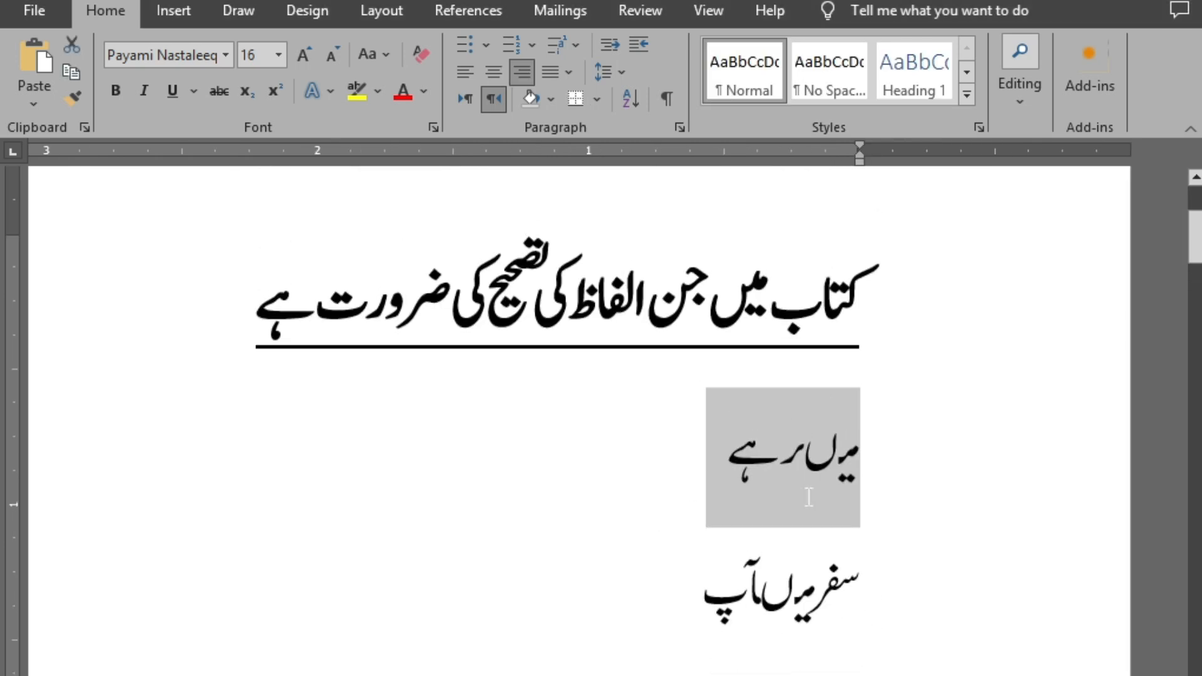
scroll(794, 467, down, 2)
click(785, 432)
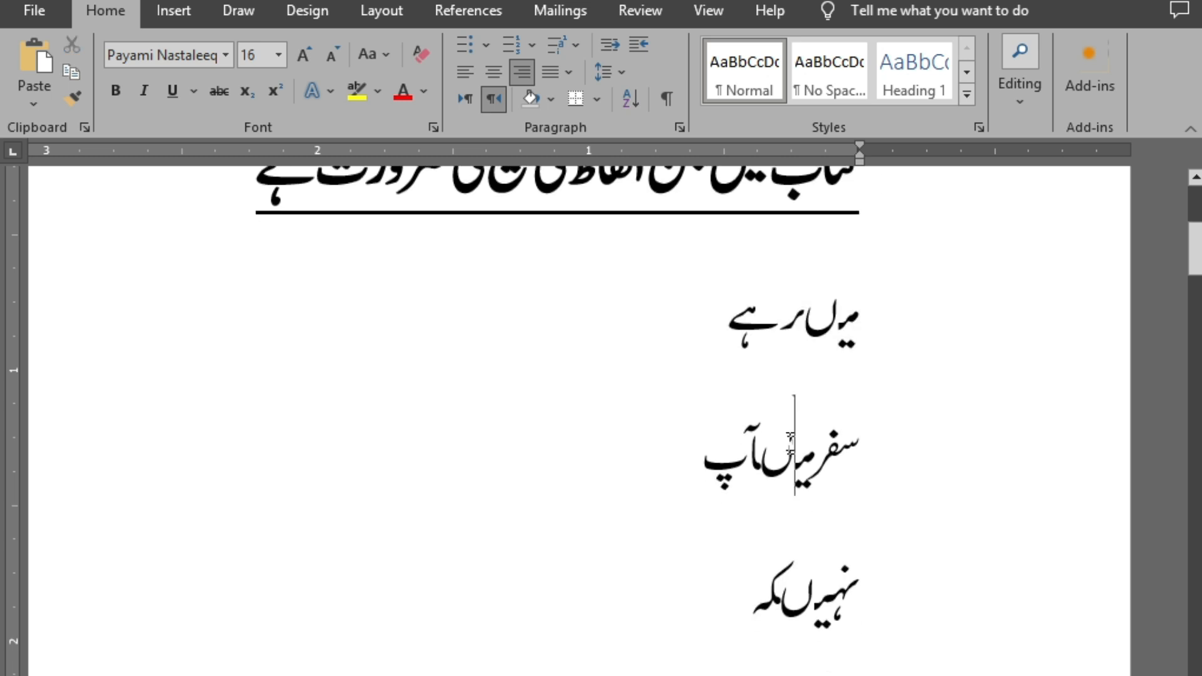
Examine how the letters are joined in the listed word "سفرمیںآپ", highlighting the whole word and parts of it
drag(1005, 488, 596, 452)
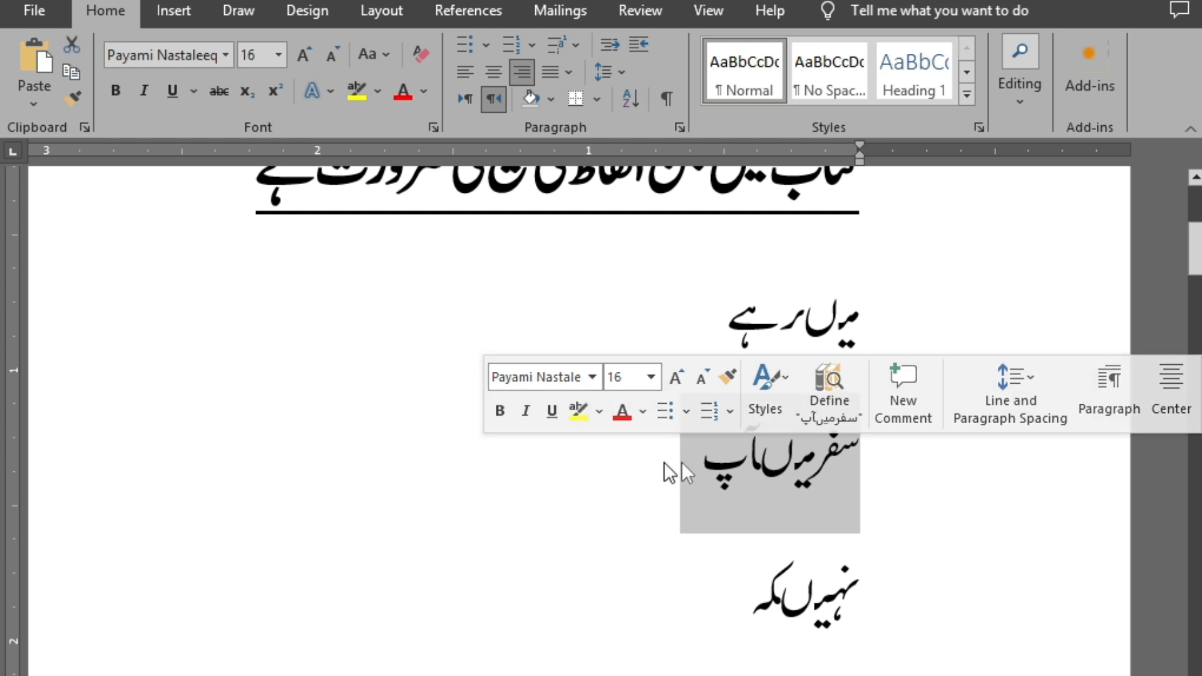
click(790, 479)
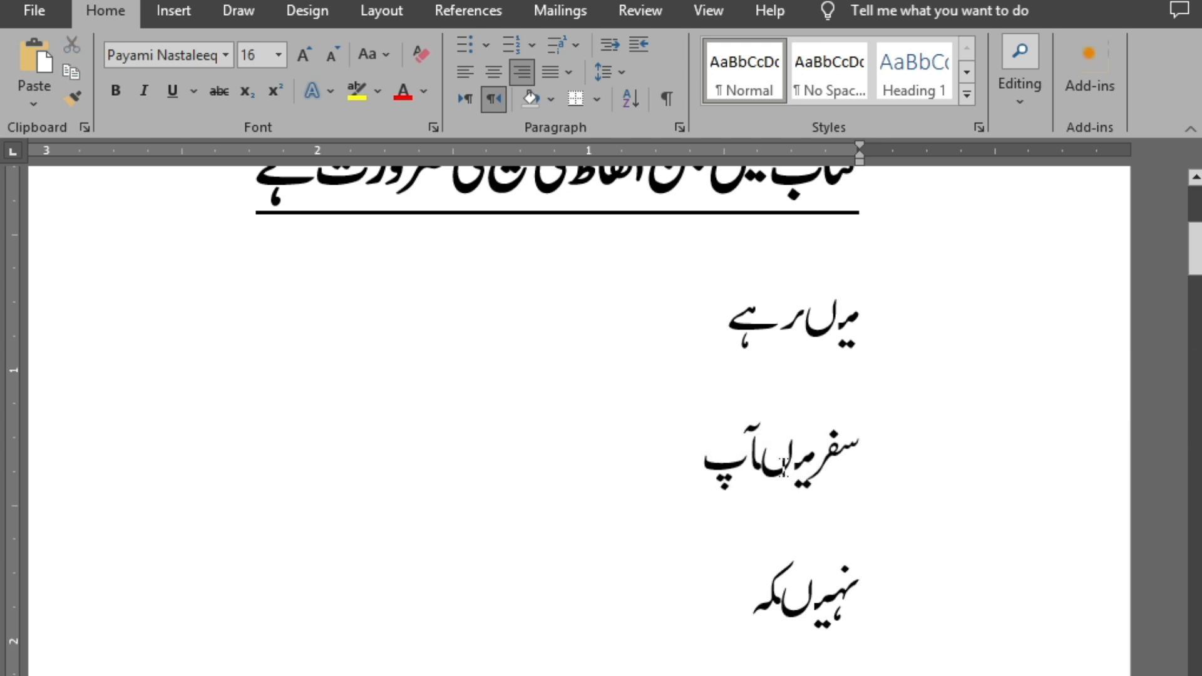
drag(791, 476, 754, 471)
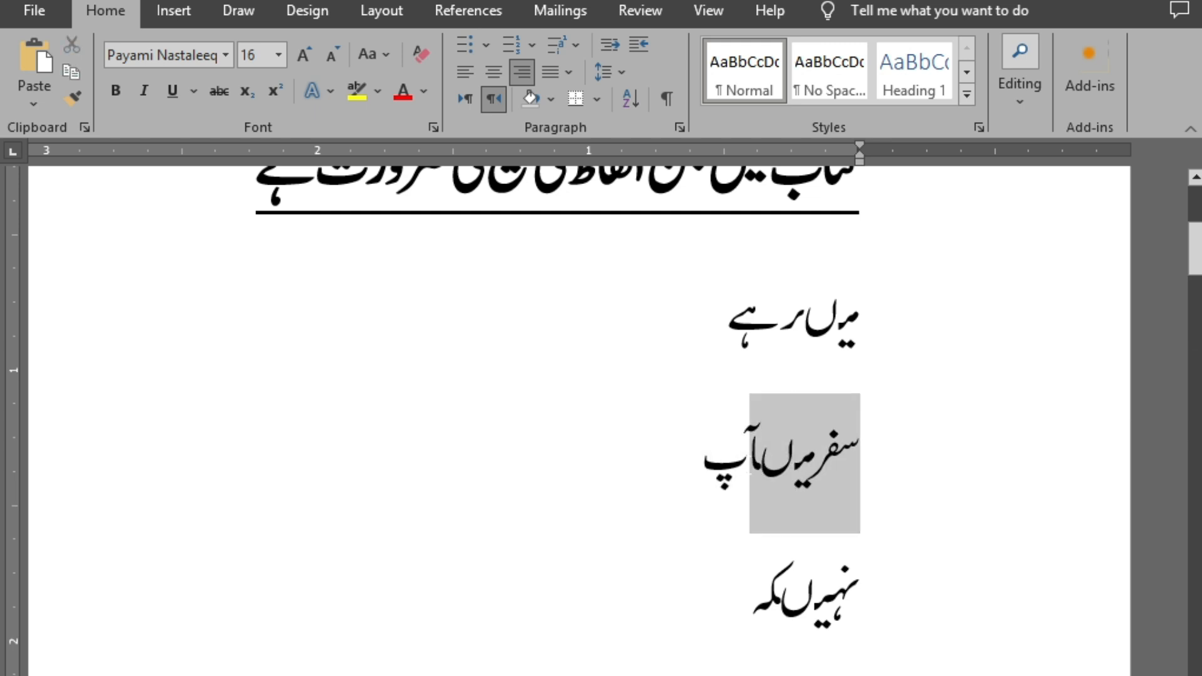
click(761, 466)
double_click(763, 474)
click(767, 470)
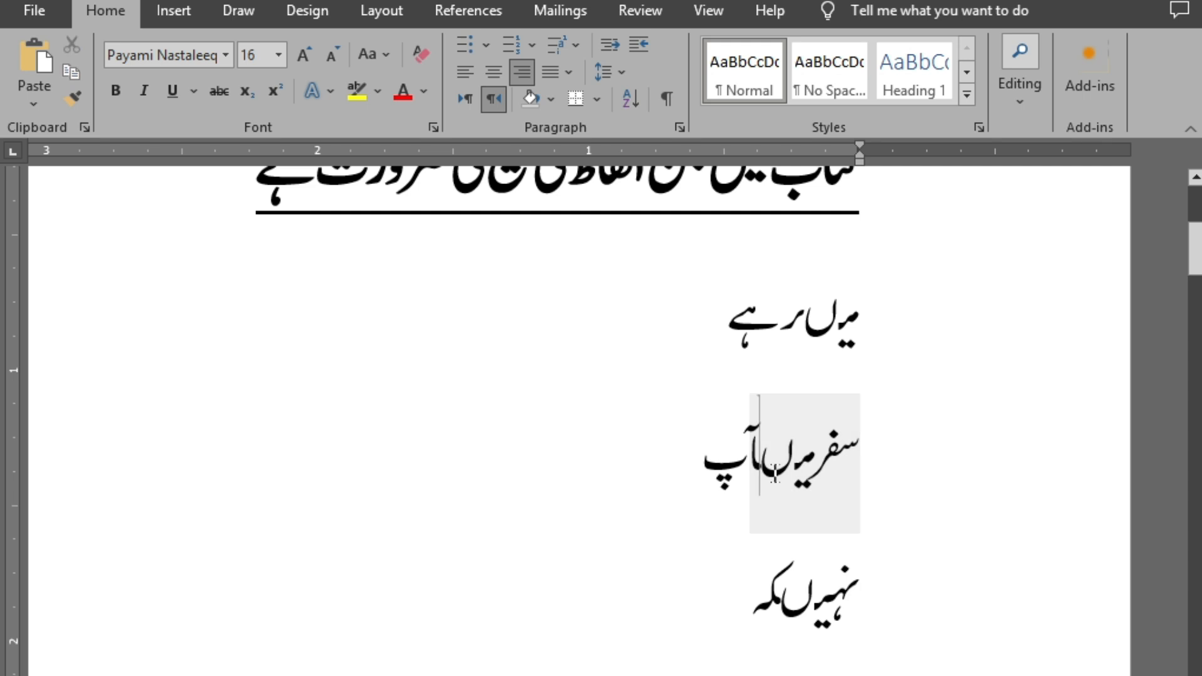
double_click(751, 466)
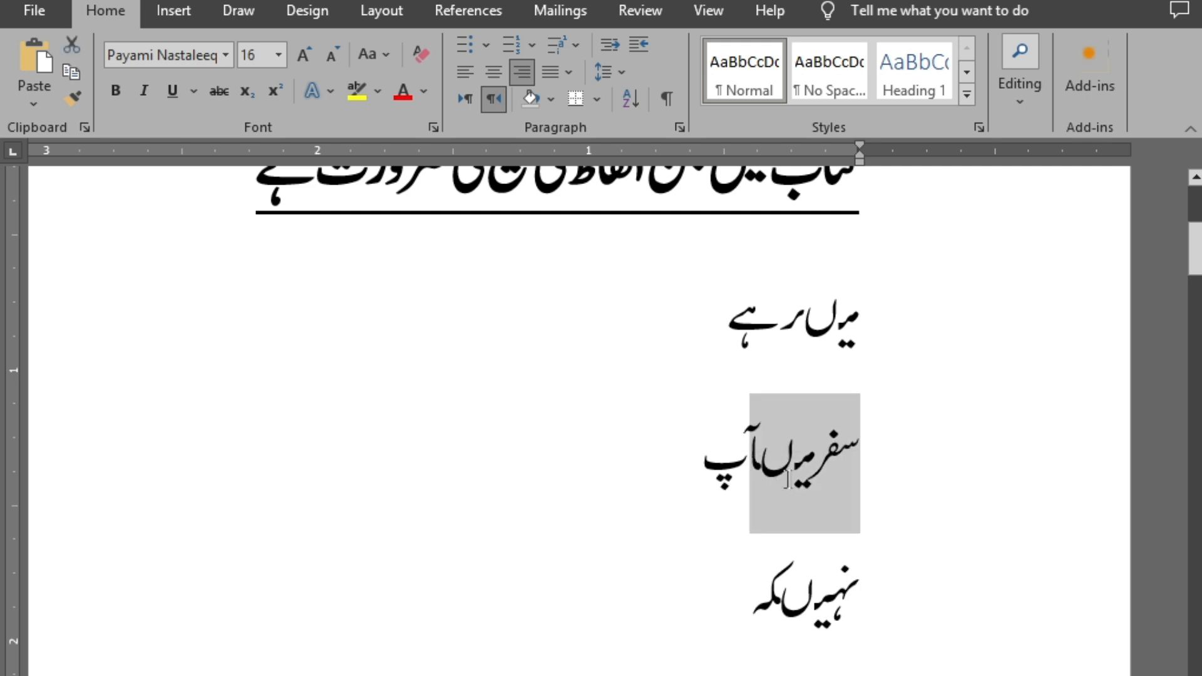
click(760, 474)
key(Right)
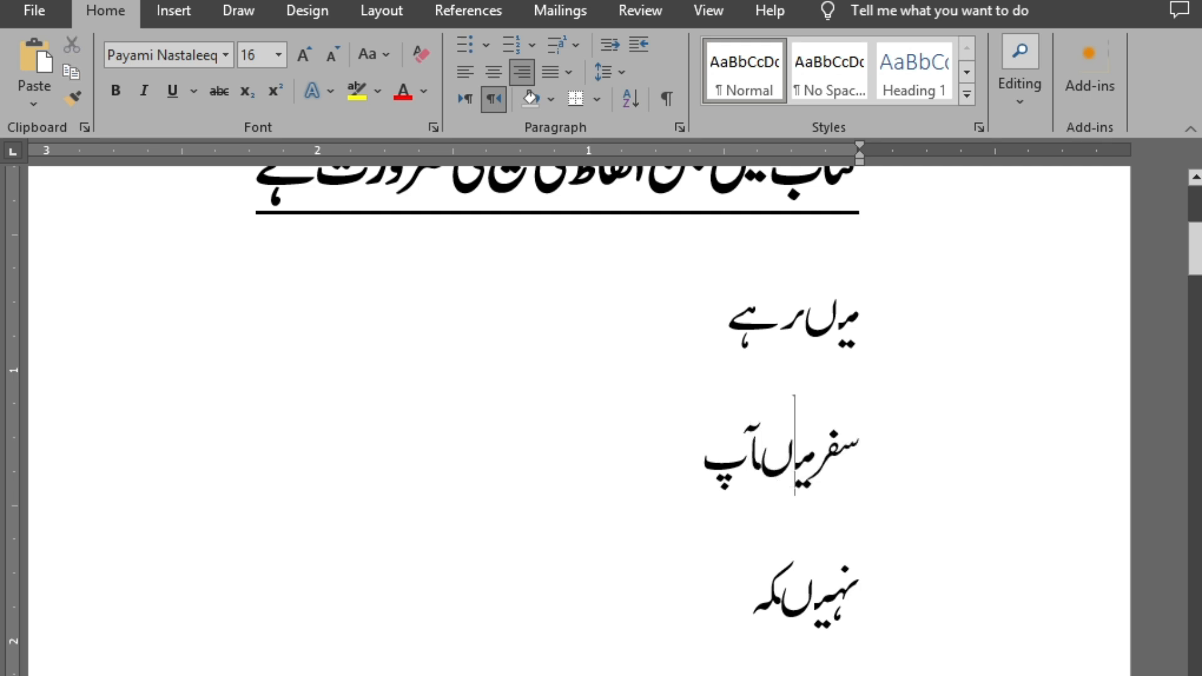
Select the joined letters where "میں" meets "آپ" in the listed word "سفرمیںآپ"
key(Left)
key(Right)
key(Left)
key(Left)
key(Right)
key(Right)
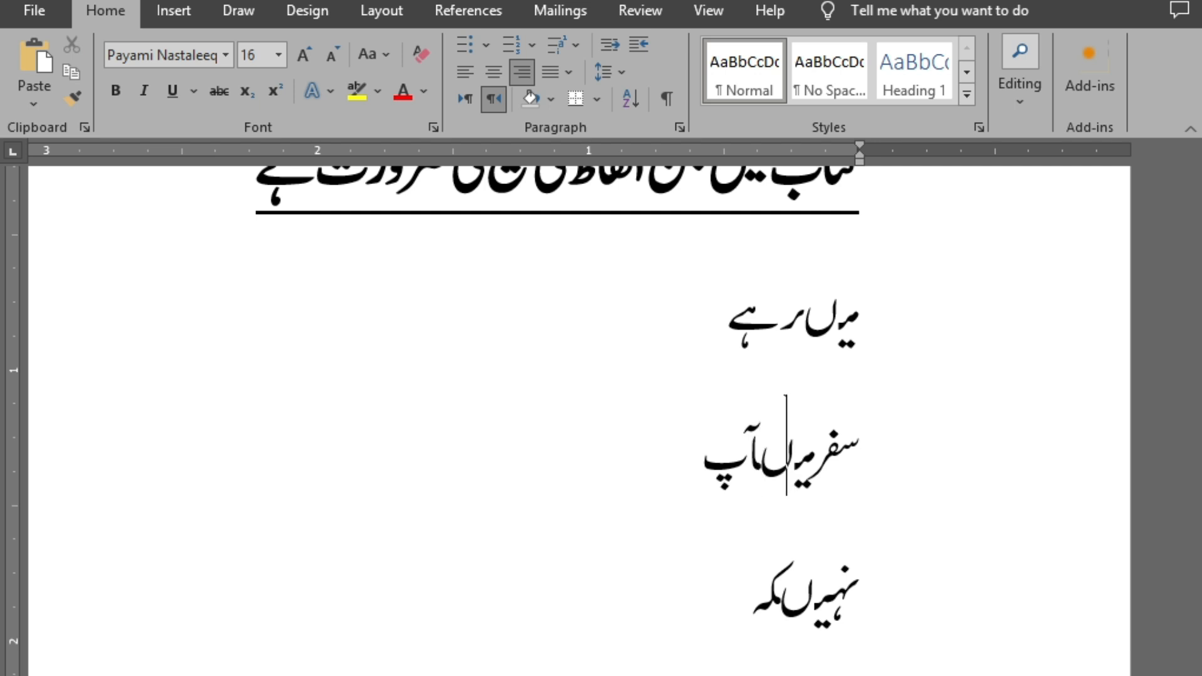
key(Right)
key(shift+Left)
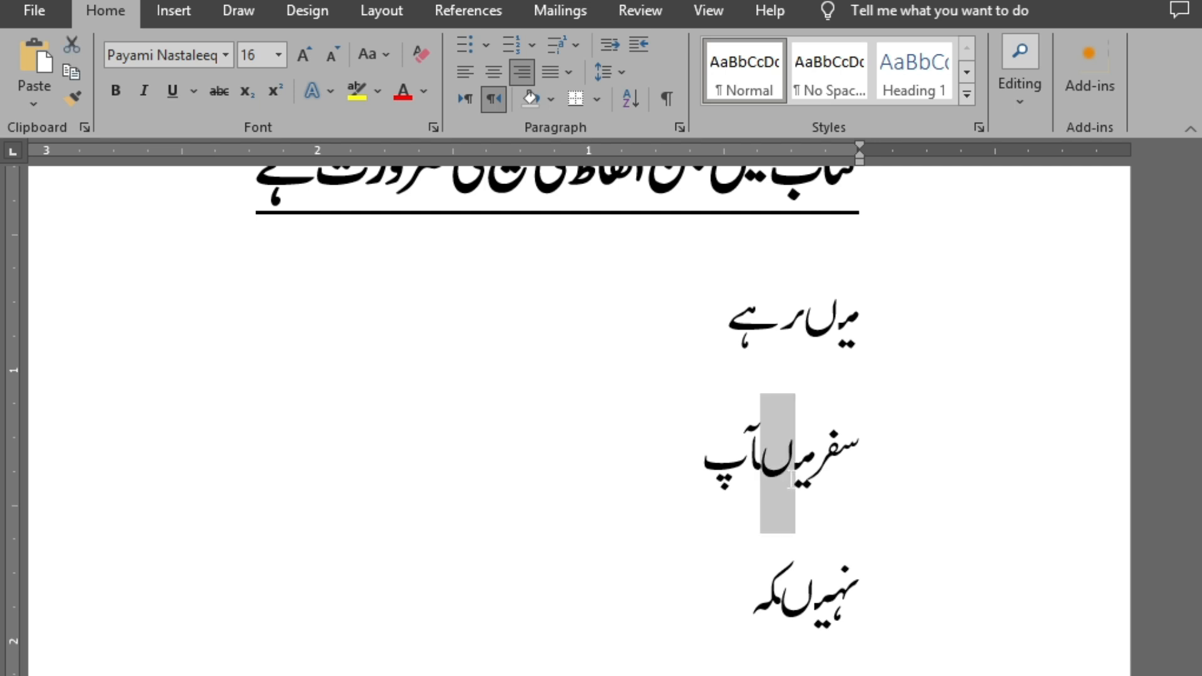
key(shift+Left)
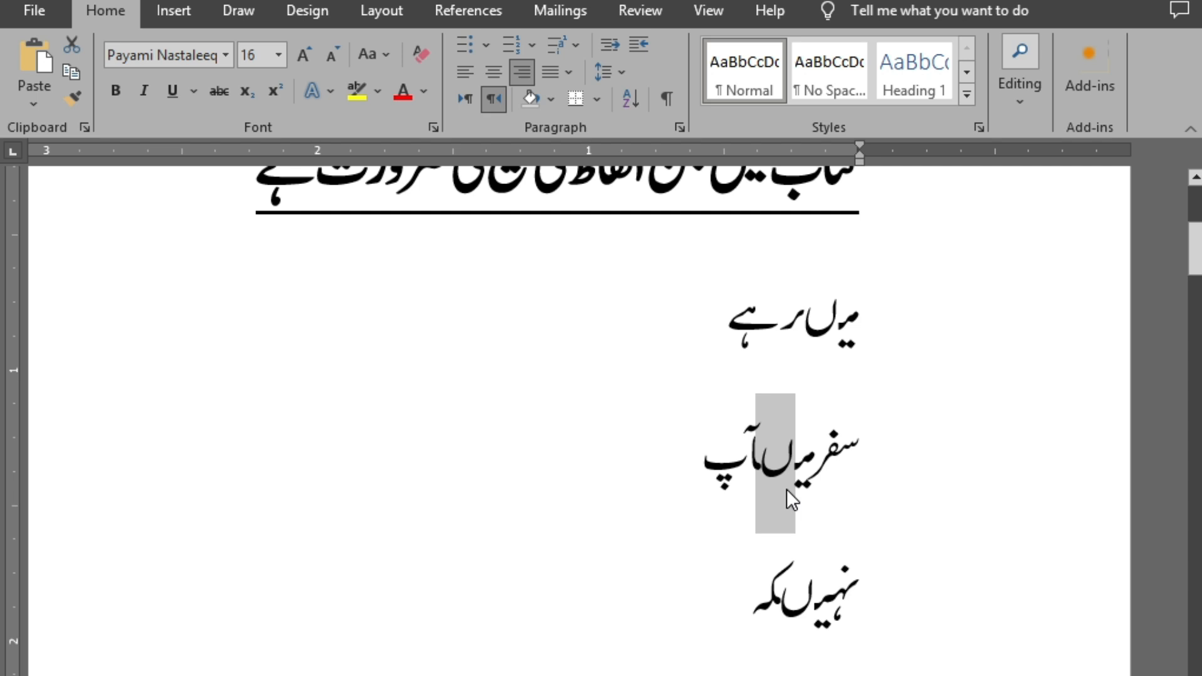
Switch to the book document and search it from the beginning for the letter pair taken from "سفرمیںآپ"
key(alt+Tab)
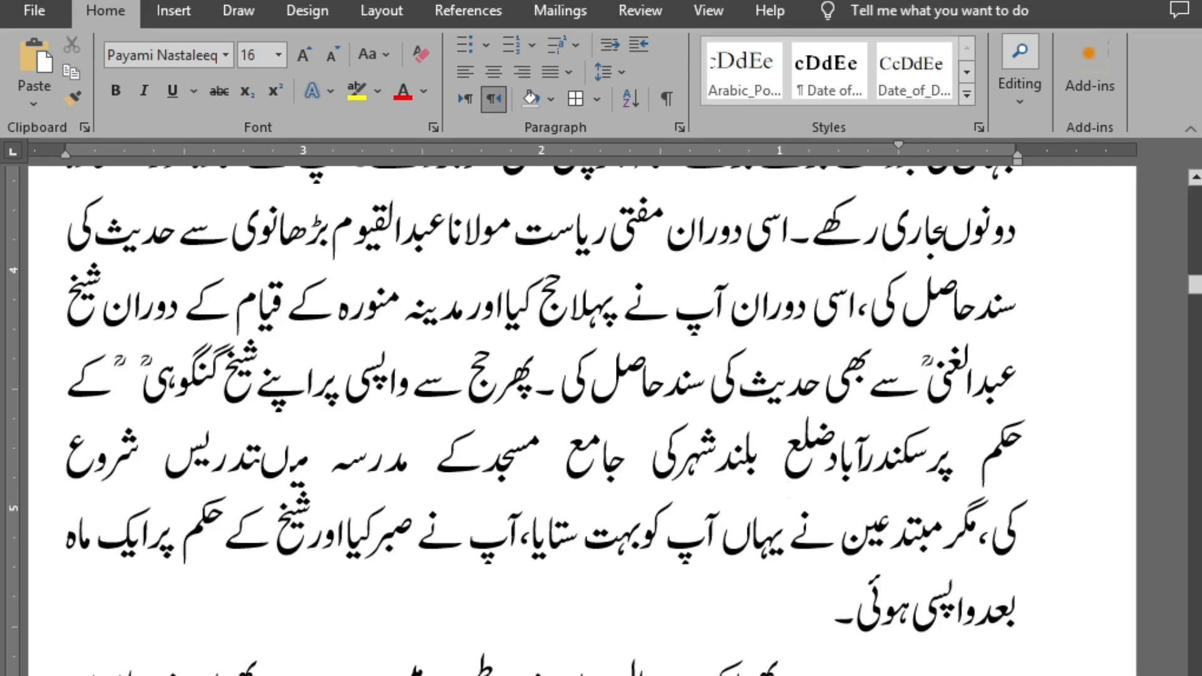
key(ctrl+Home)
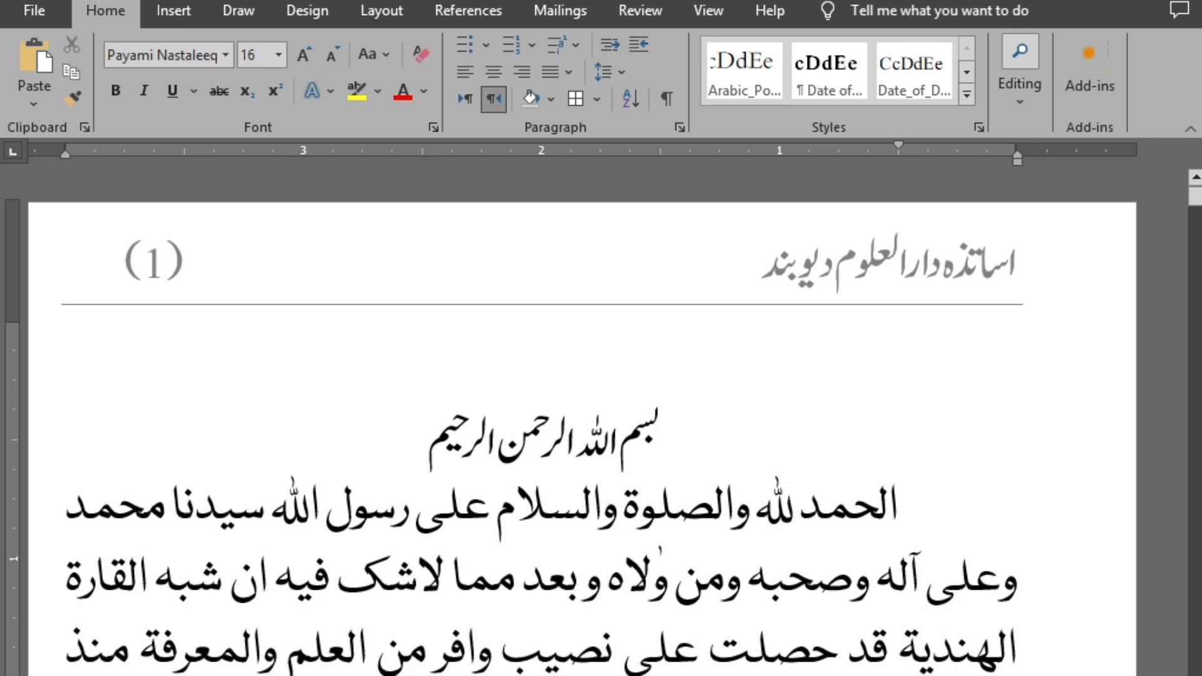
key(ctrl+f)
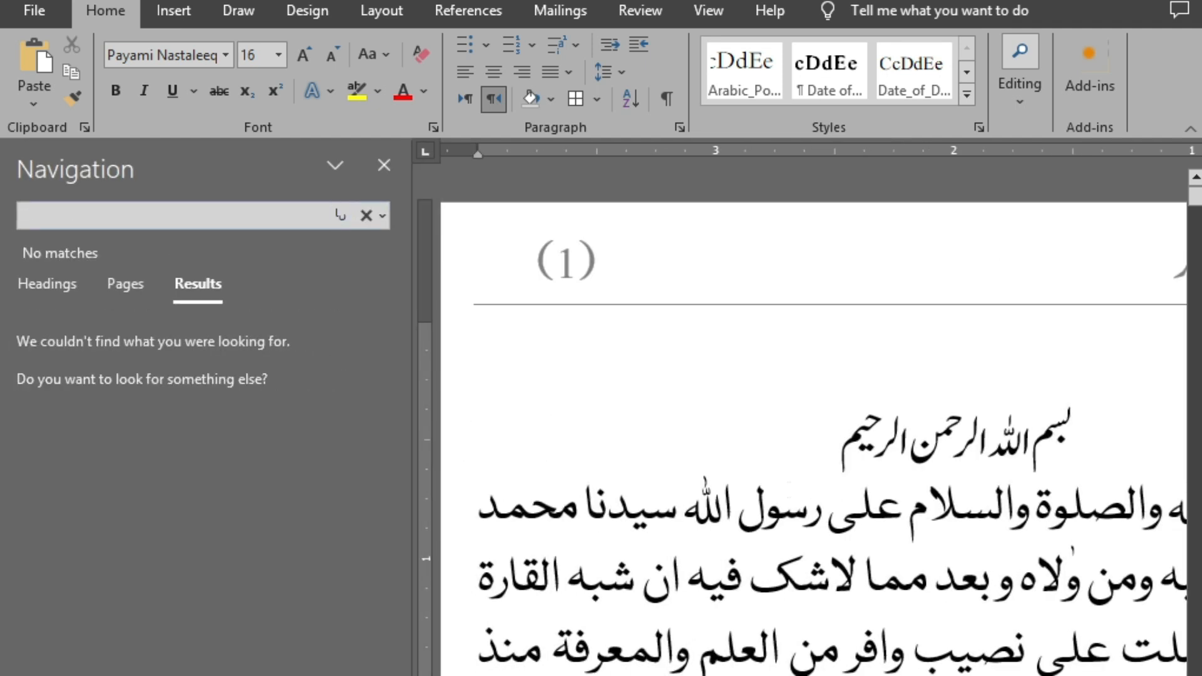
Return to the wrong-words list and try separating "نہیںکہ" into "نہیں کہ", restoring the joined spelling
key(alt+Tab)
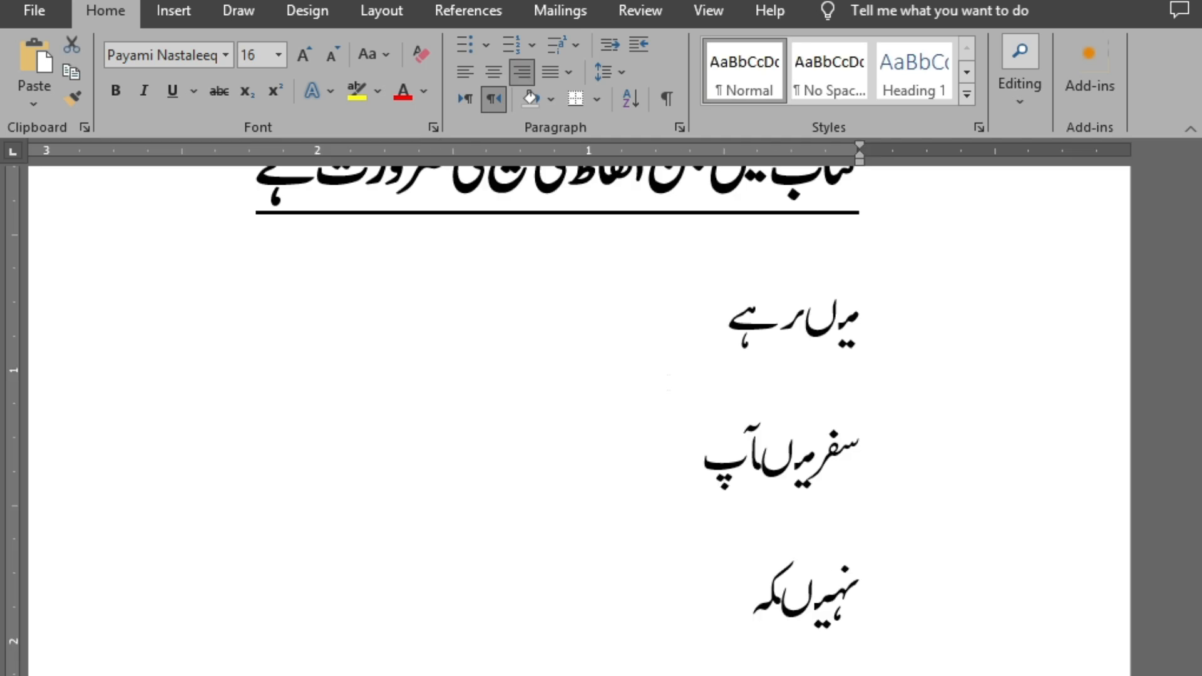
key(Down)
key(Down)
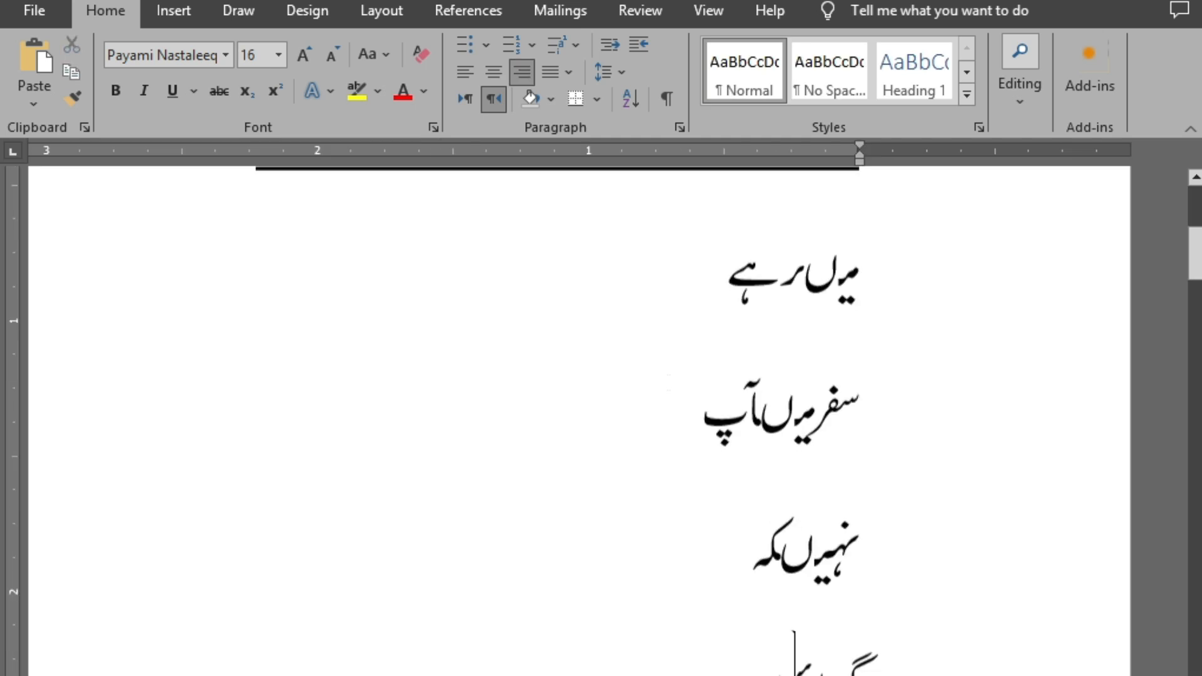
key(Up)
key(Right)
key(Left)
key(BackSpace)
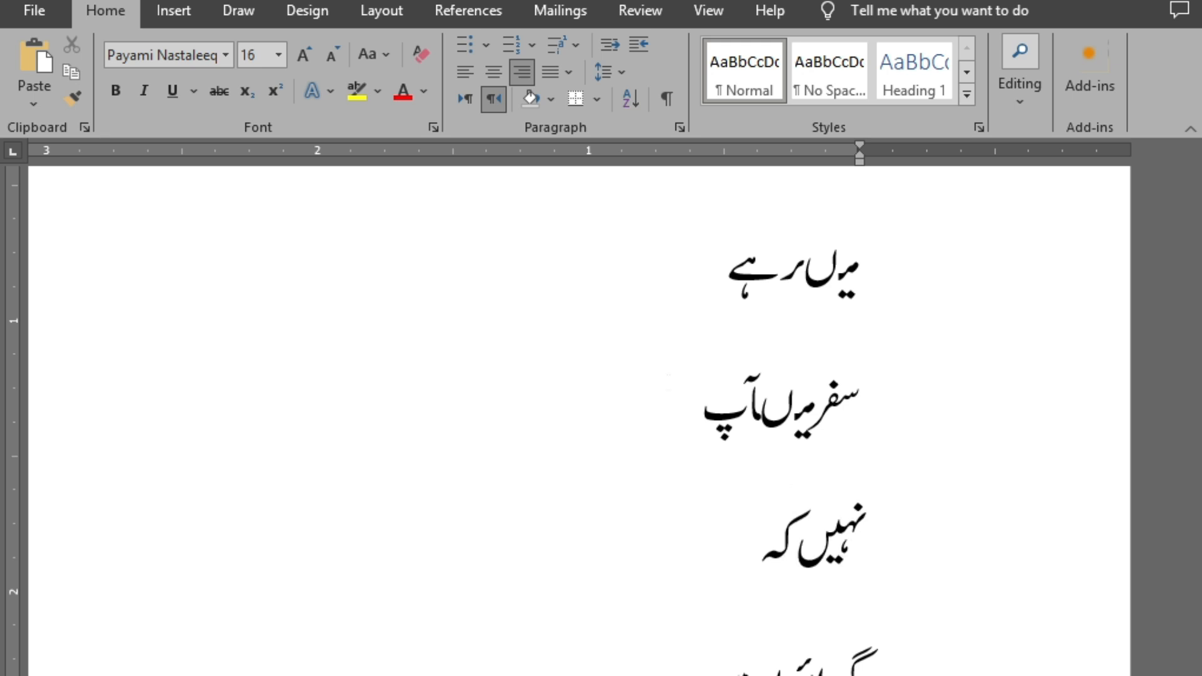
key(BackSpace)
Select the joined letters "ںک" in "نہیںکہ" and search the book document for them
key(Right)
key(shift+Left)
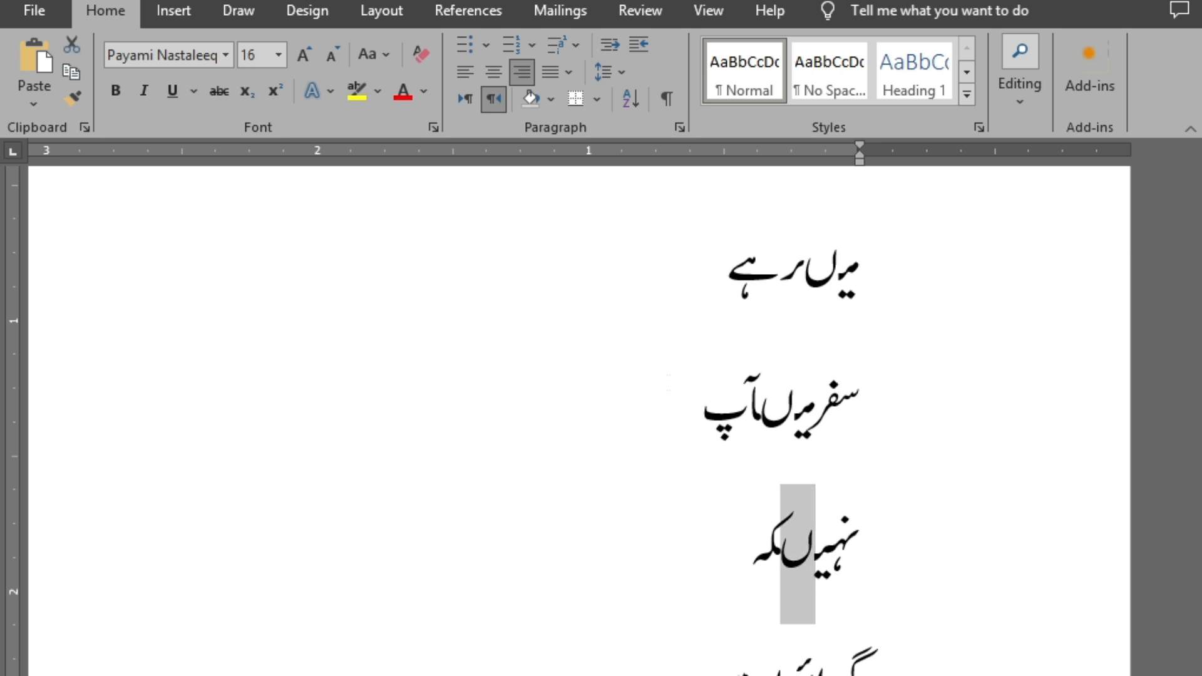
key(shift+Left)
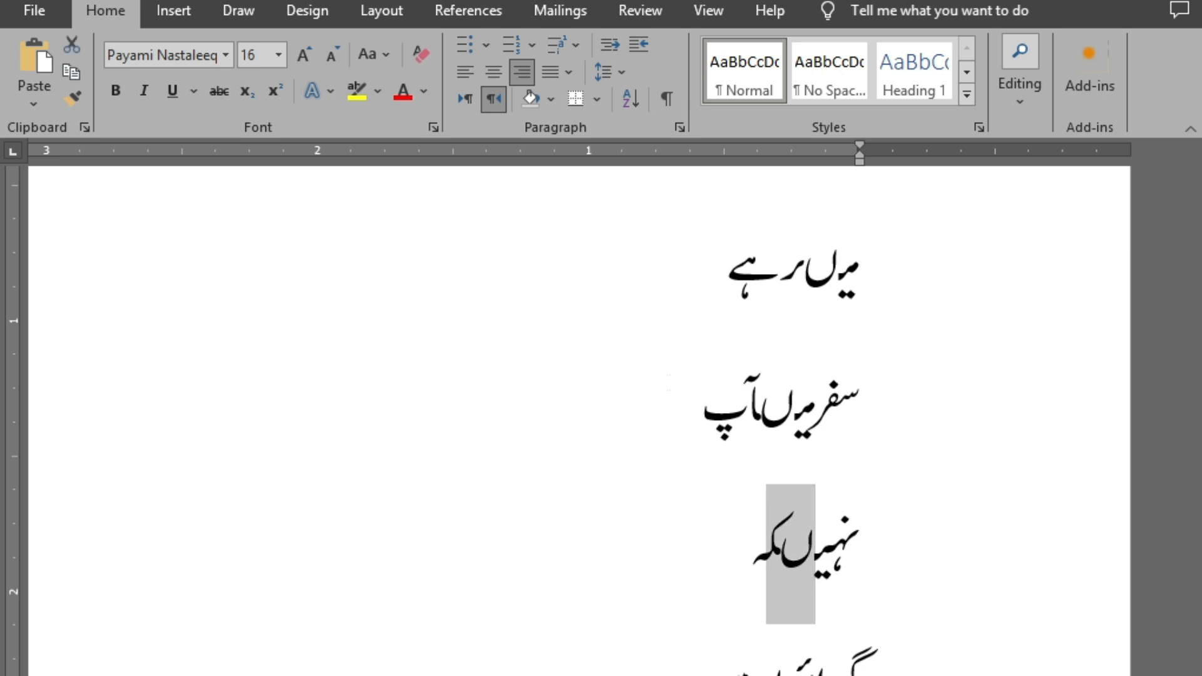
key(alt+Tab)
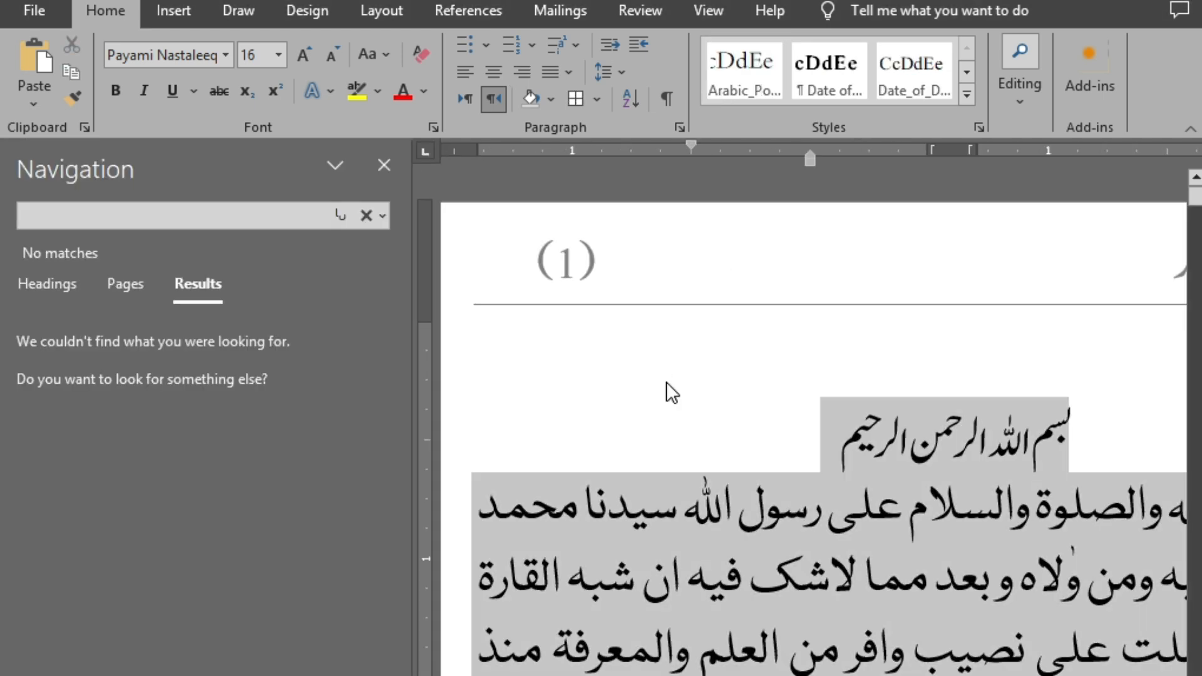
click(665, 381)
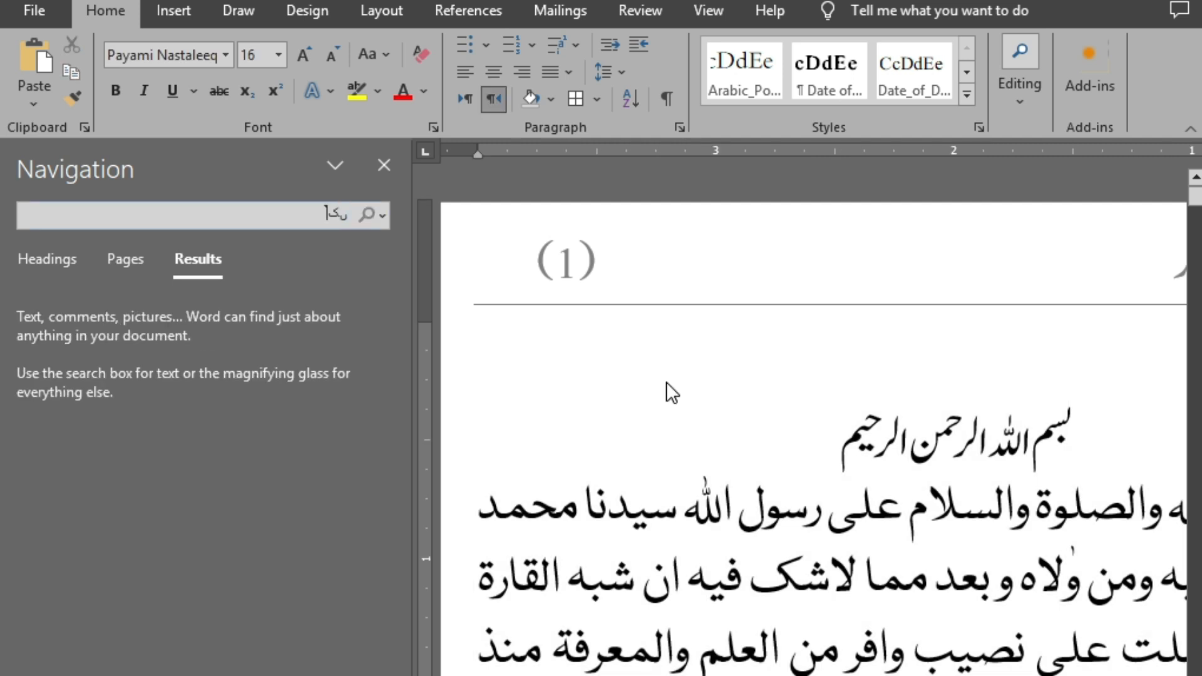
text(ا)
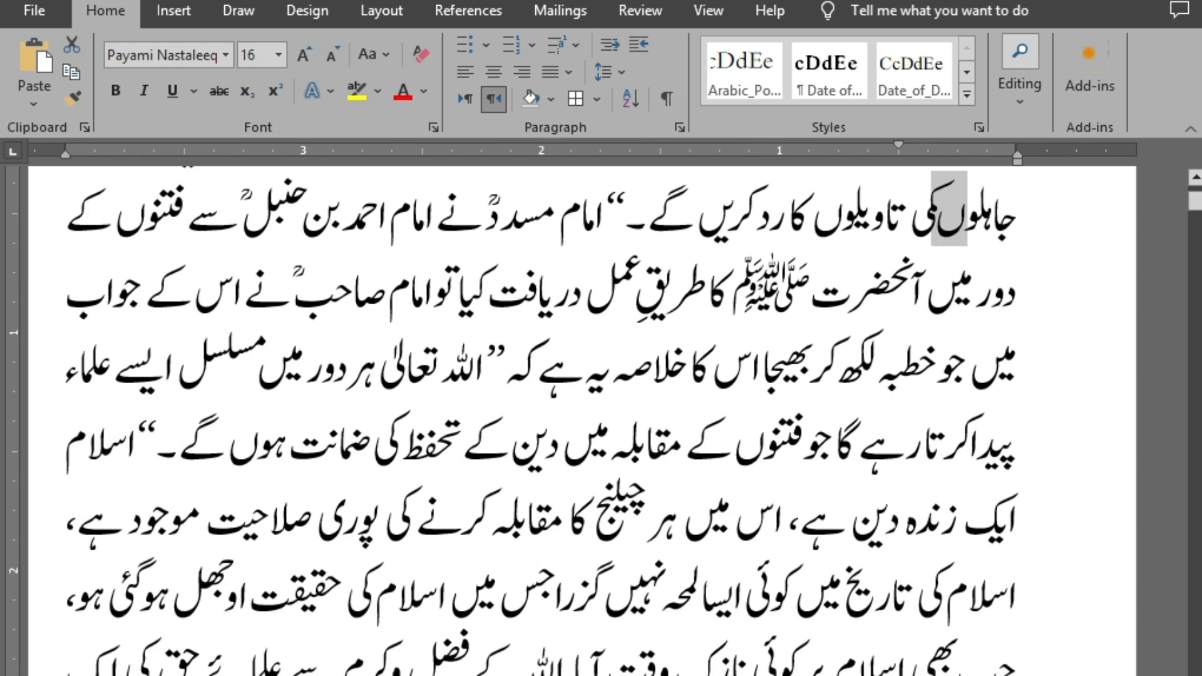
Separate "جاہلوںکی" into "جاہلوں کی" with a space in the book text
click(940, 215)
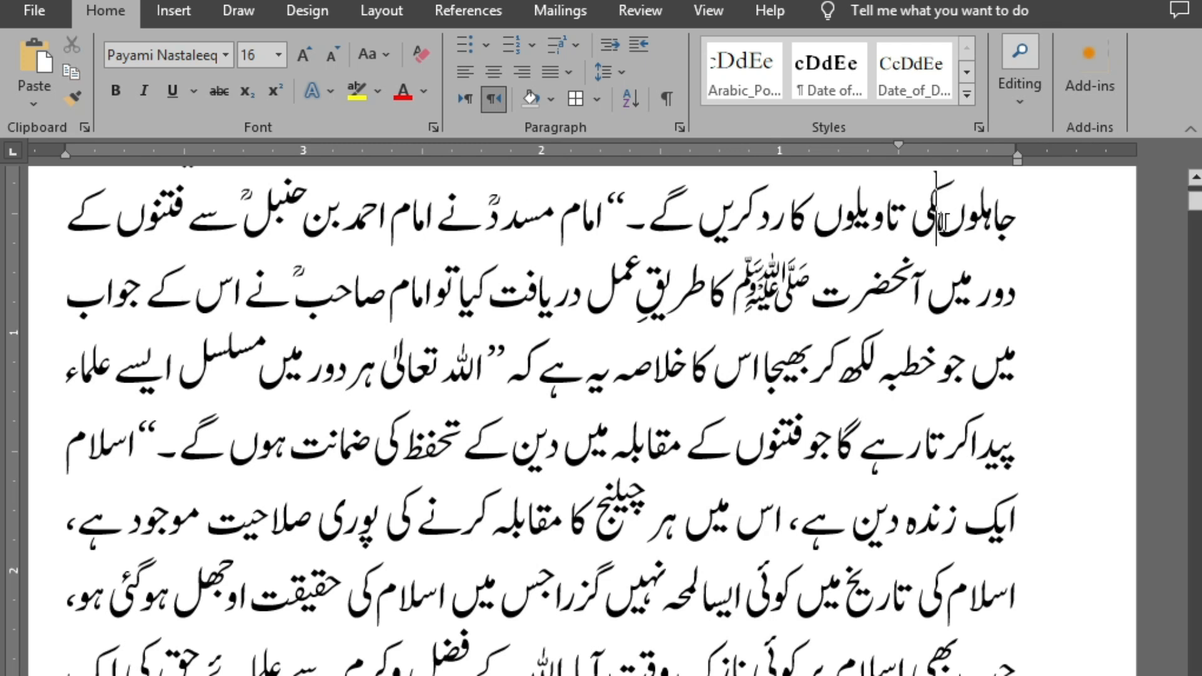
double_click(962, 218)
click(912, 283)
click(929, 220)
key(ctrl+BackSpace)
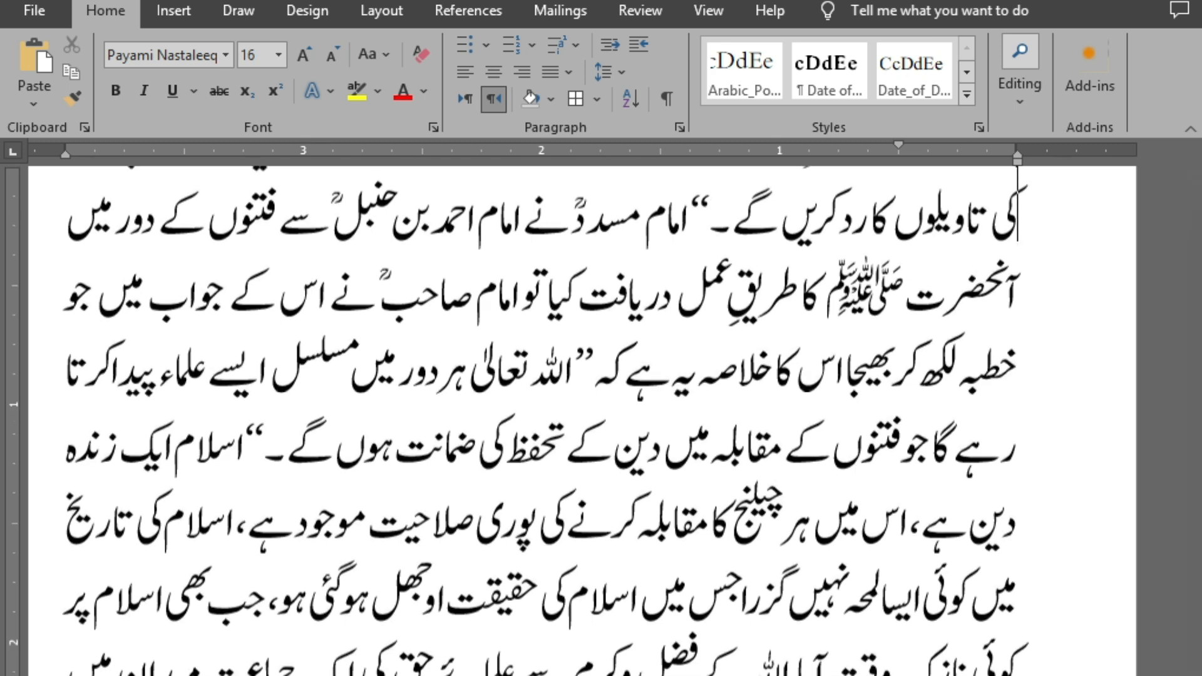
key(Up)
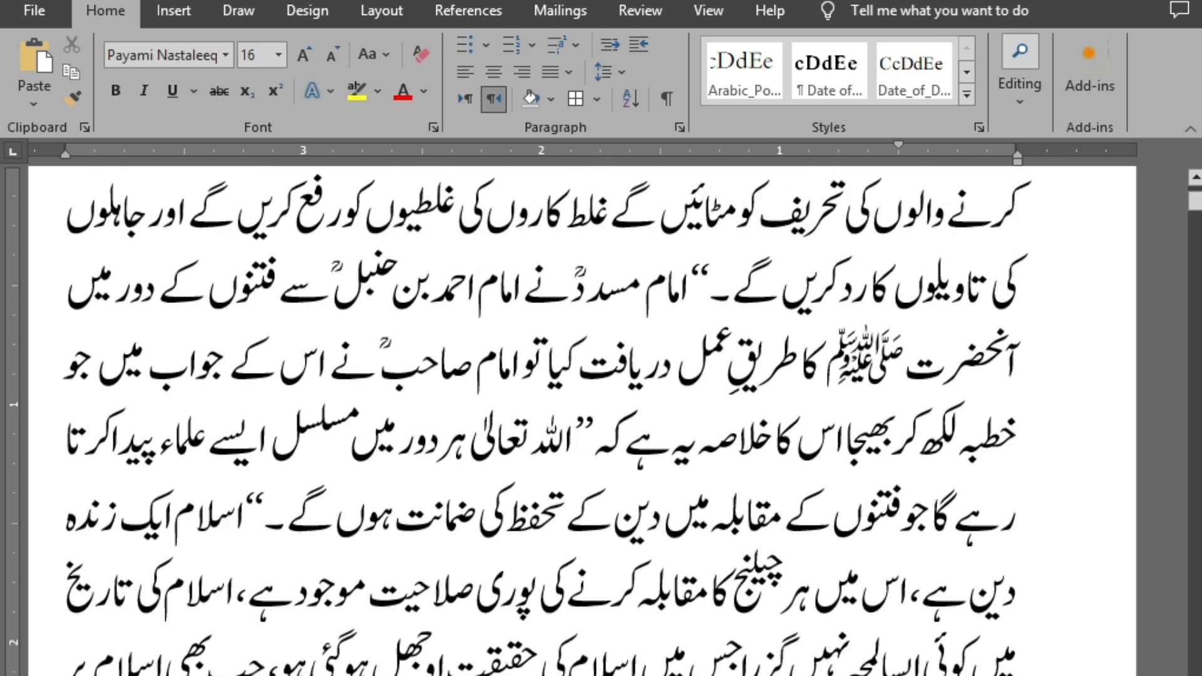
Go to the next occurrence of "ںک" in the book and examine the join between "کارناموں" and "کا"
key(ctrl+f)
key(Escape)
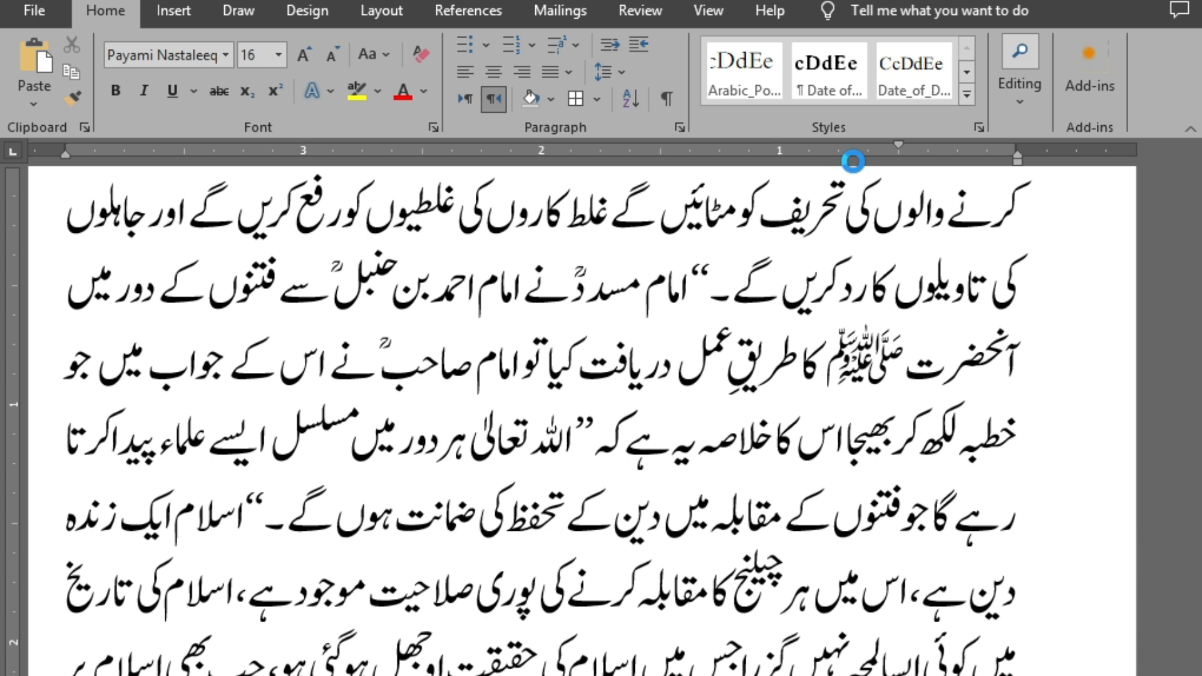
key(ctrl+Page_Down)
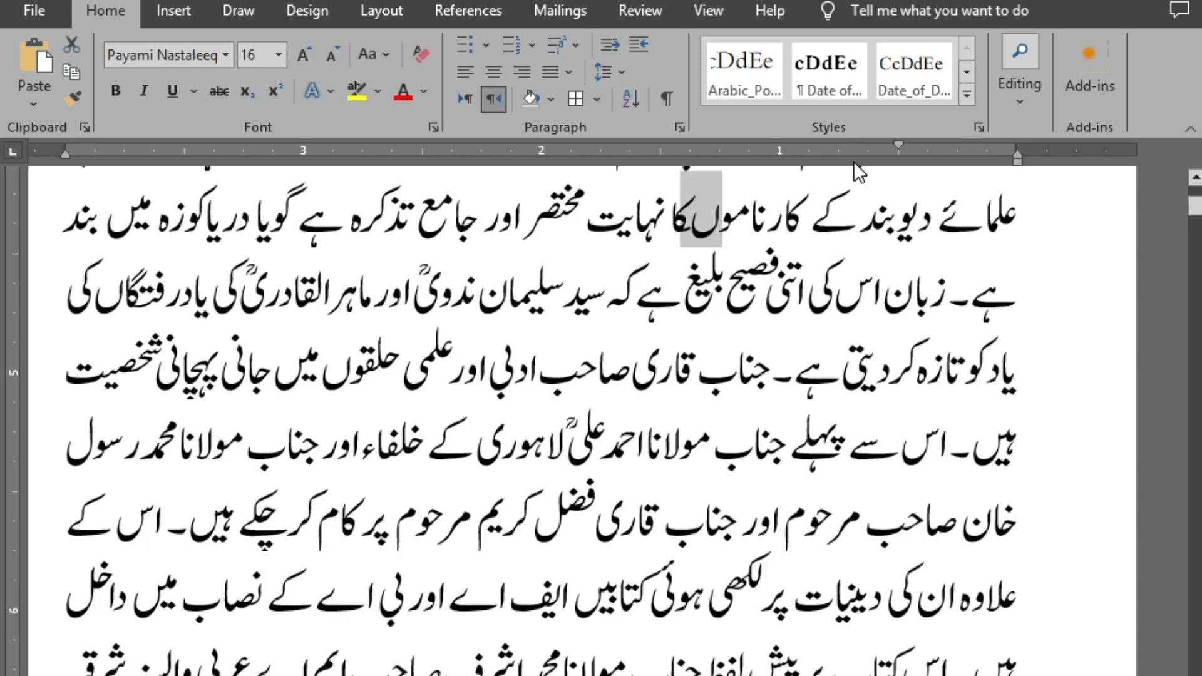
key(Right)
key(Left)
key(Right)
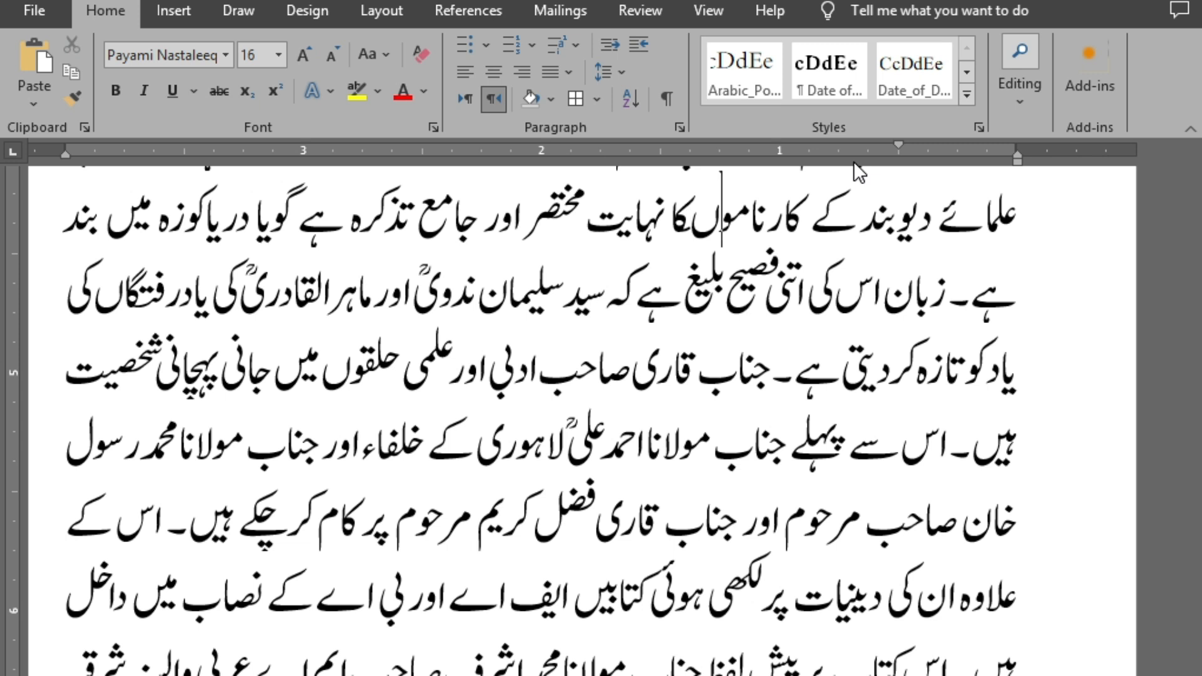
key(shift+Left)
key(Right)
key(Left)
key(Left)
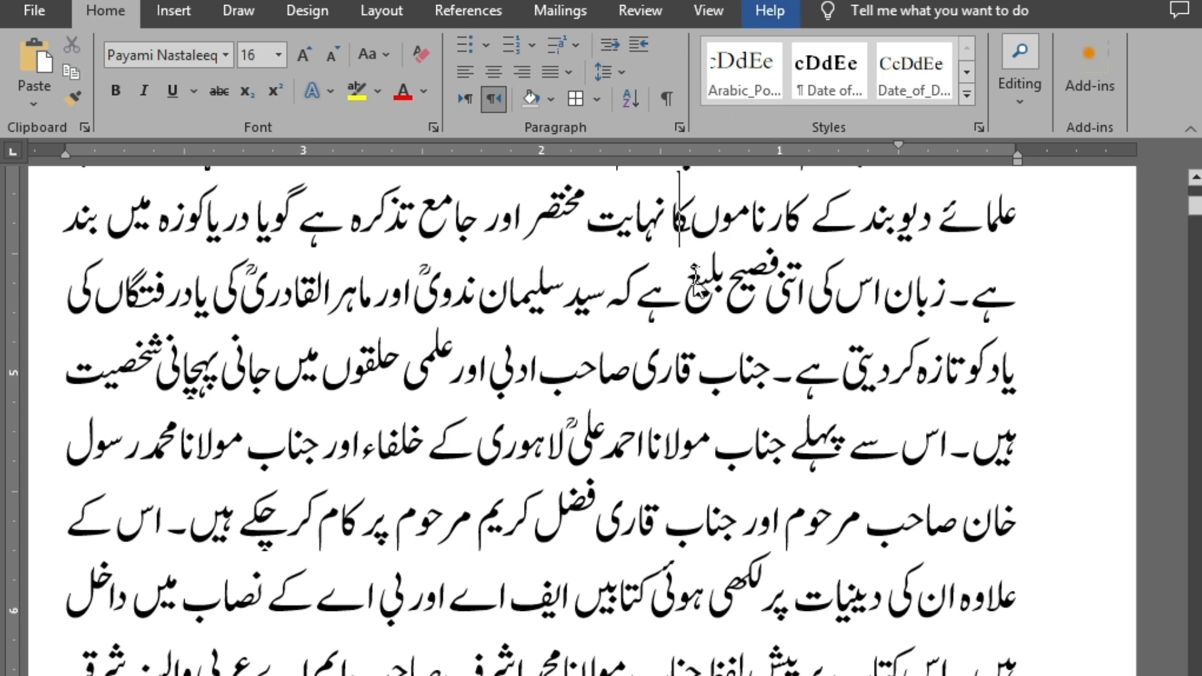
key(Right)
key(Right)
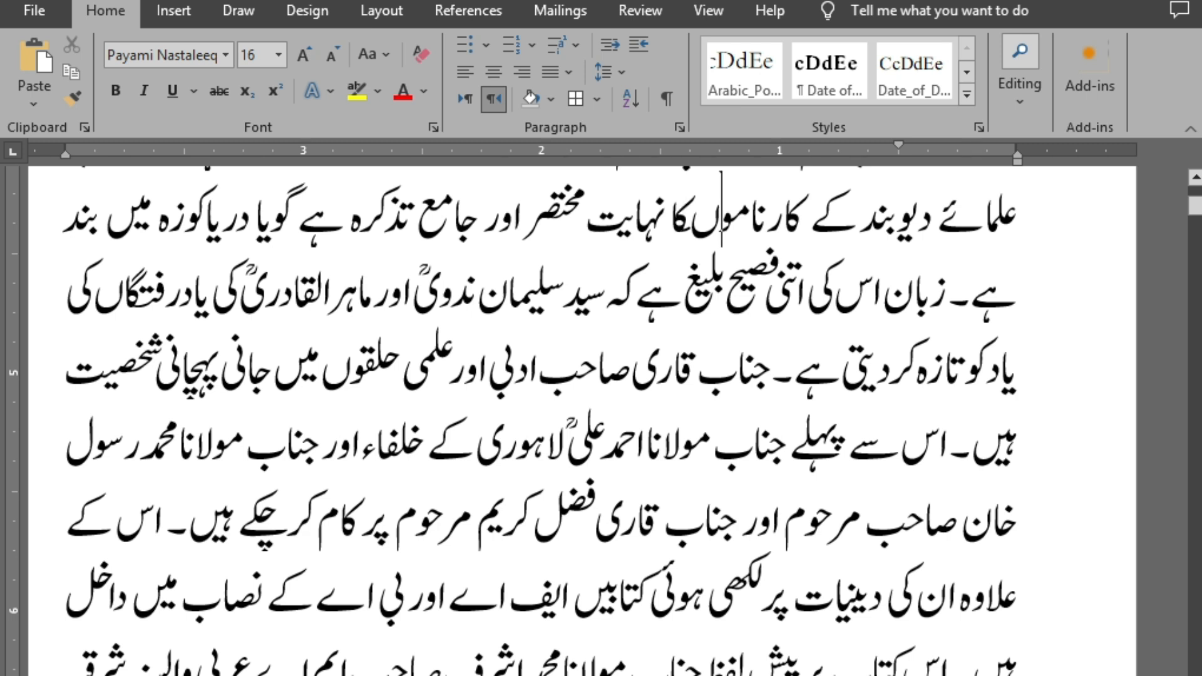
key(Left)
key(Right)
key(Left)
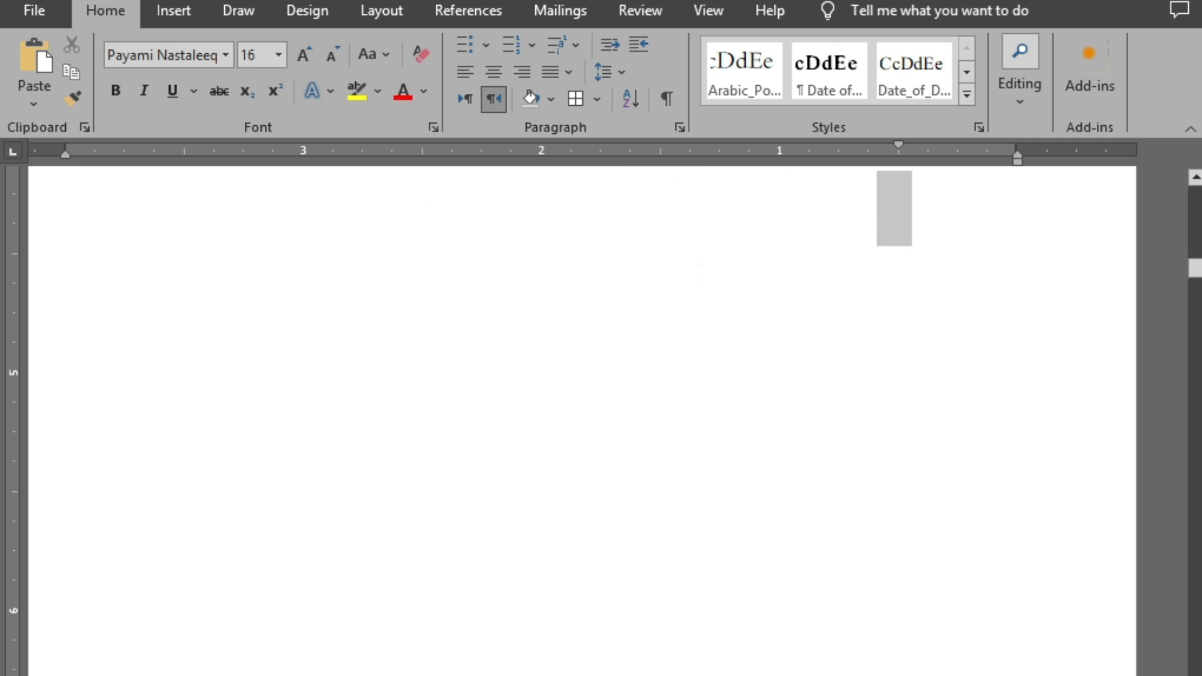
Look through the further book text up to page 118 for wrongly joined words
key(Right)
key(Left)
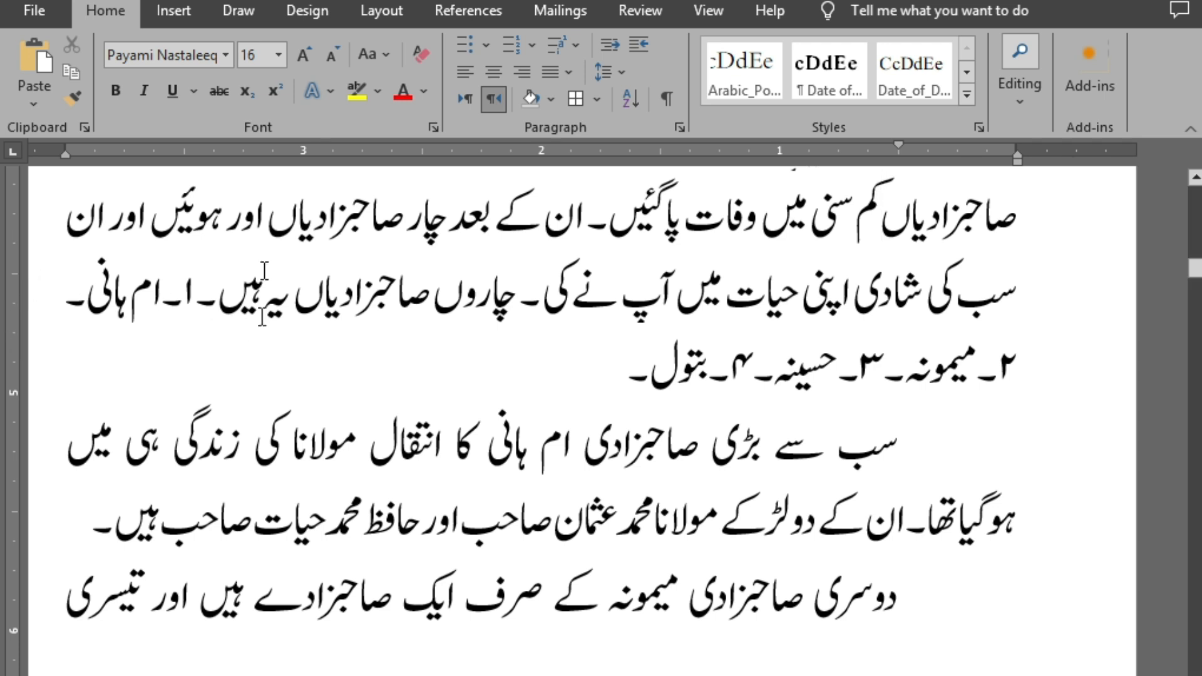
scroll(495, 432, down, 6)
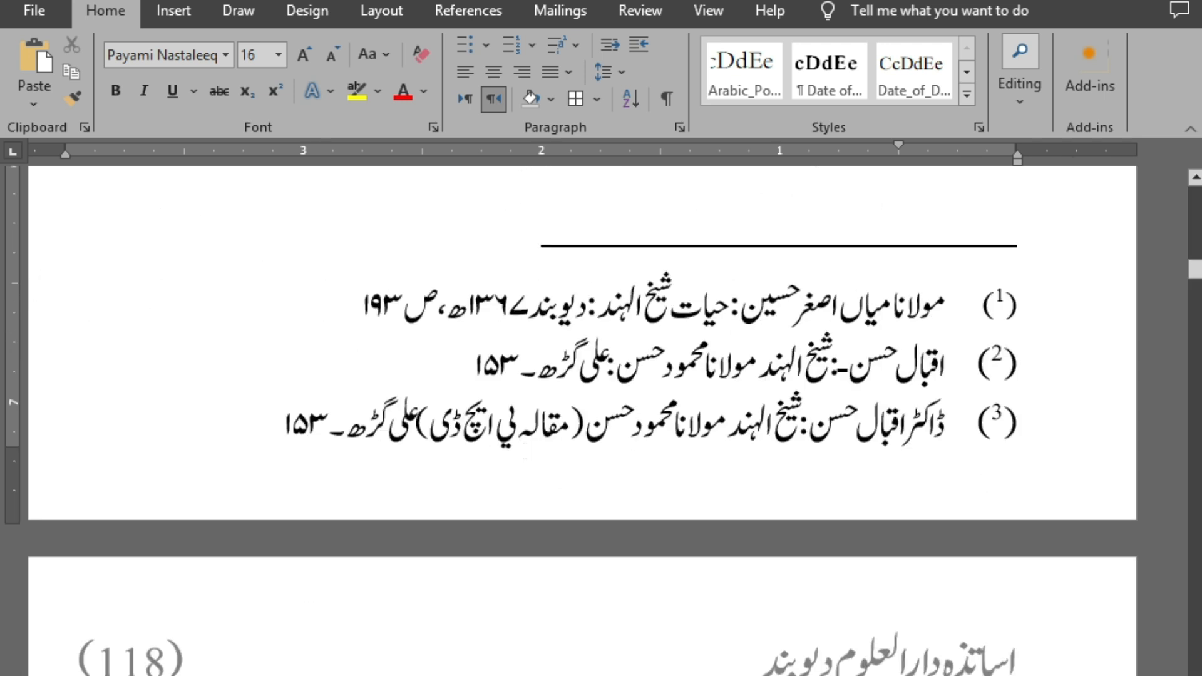
scroll(532, 463, down, 5)
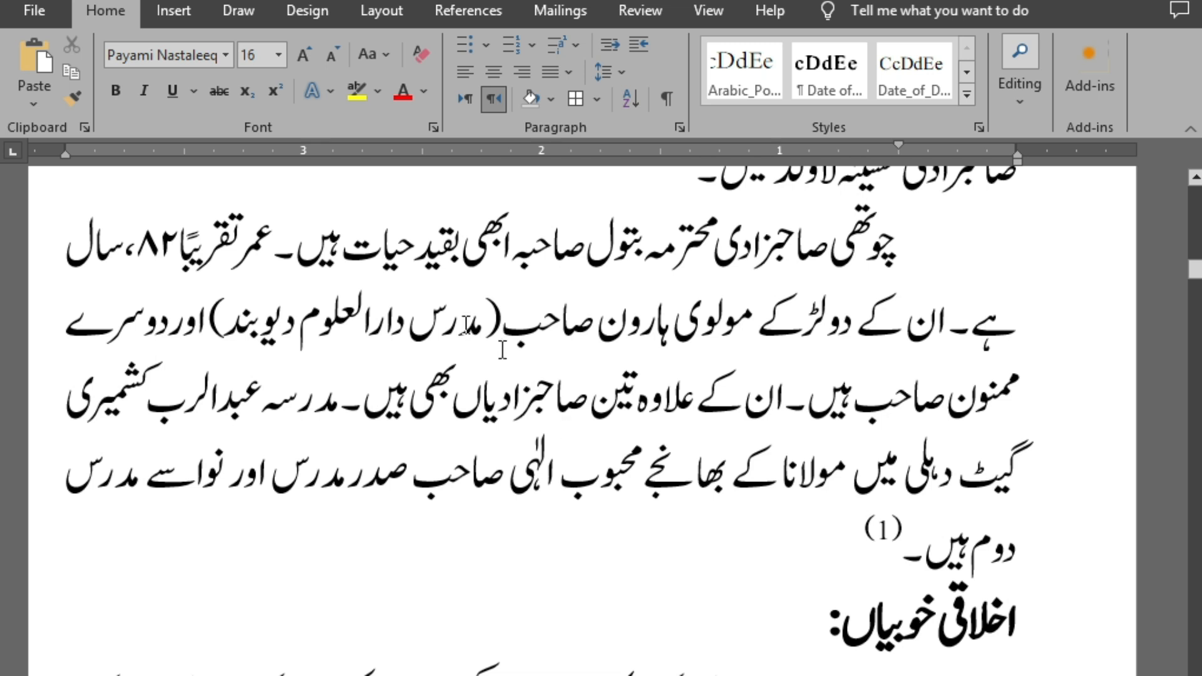
Switch to the wrong-words document and review the remaining entries down to "داروںسے"
key(alt+Tab)
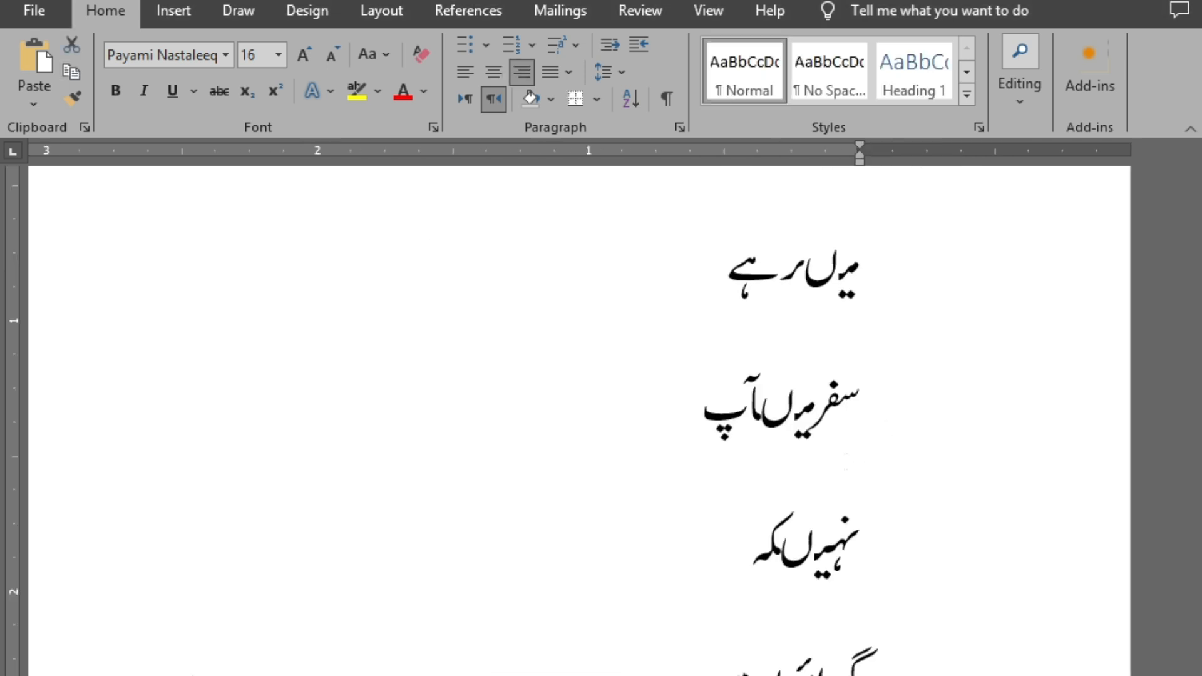
scroll(804, 415, down, 10)
scroll(803, 414, down, 8)
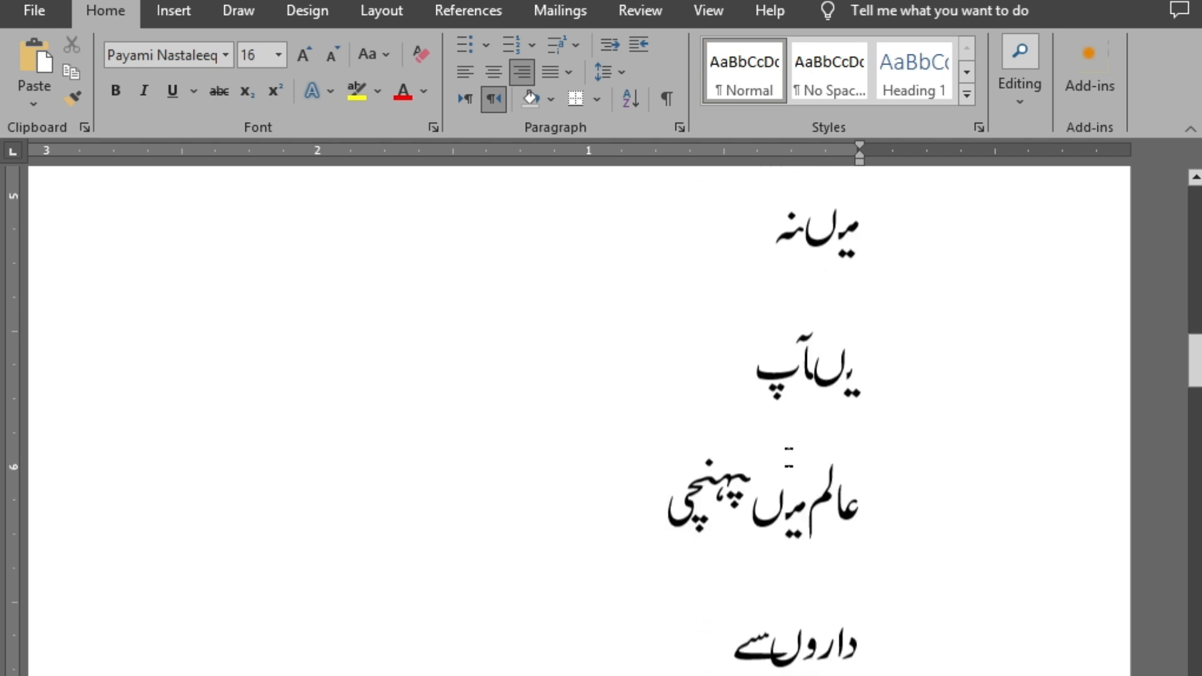
scroll(803, 414, down, 1)
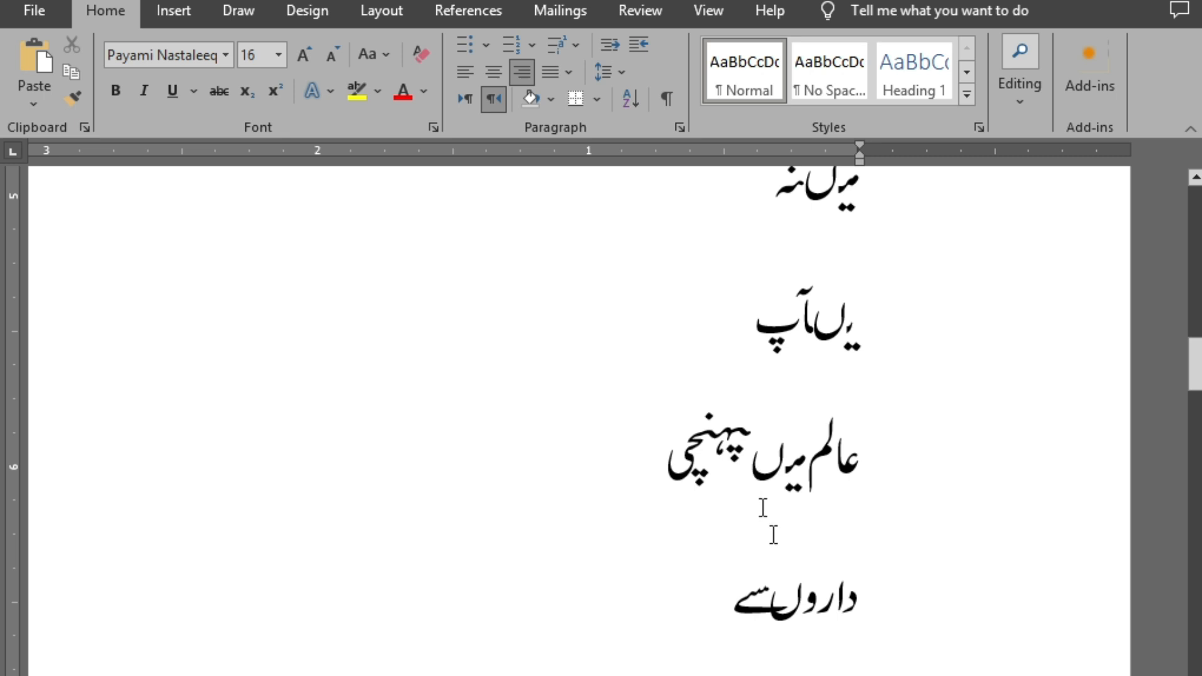
Apply the Payami Nastaleeq 16-point formatting to the list entries from "بچوںکی" to "نہینچلتاتھاکہ" and switch back to the book document
scroll(779, 560, down, 3)
scroll(803, 505, down, 6)
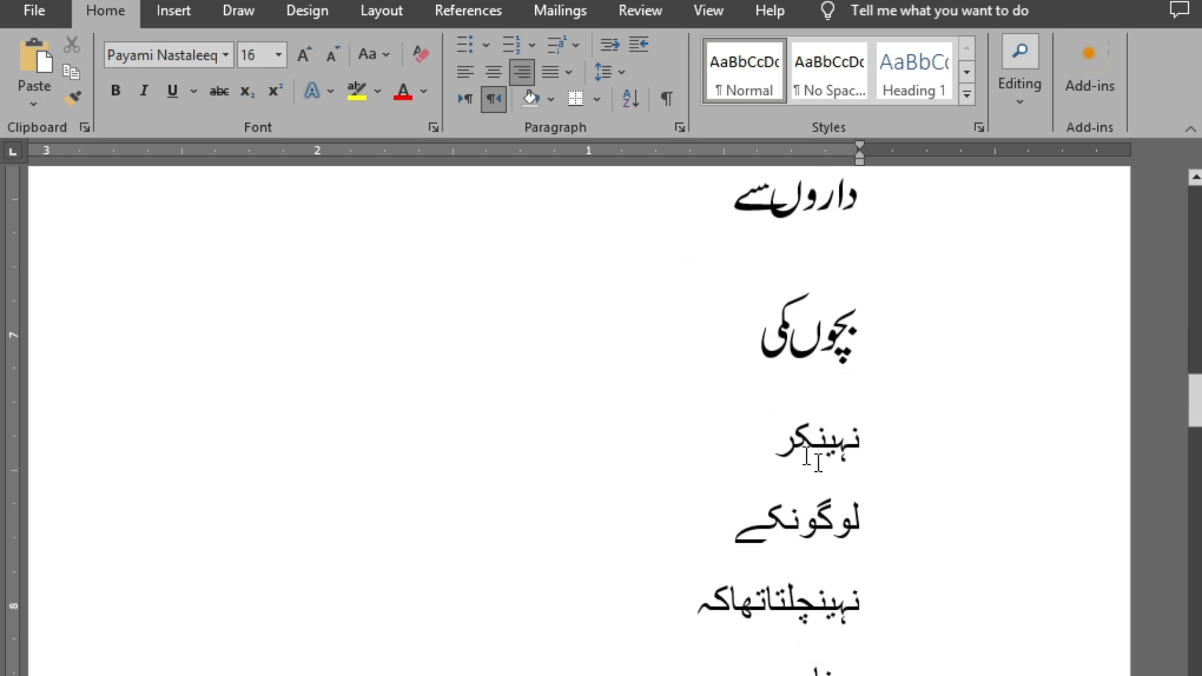
drag(930, 419, 627, 660)
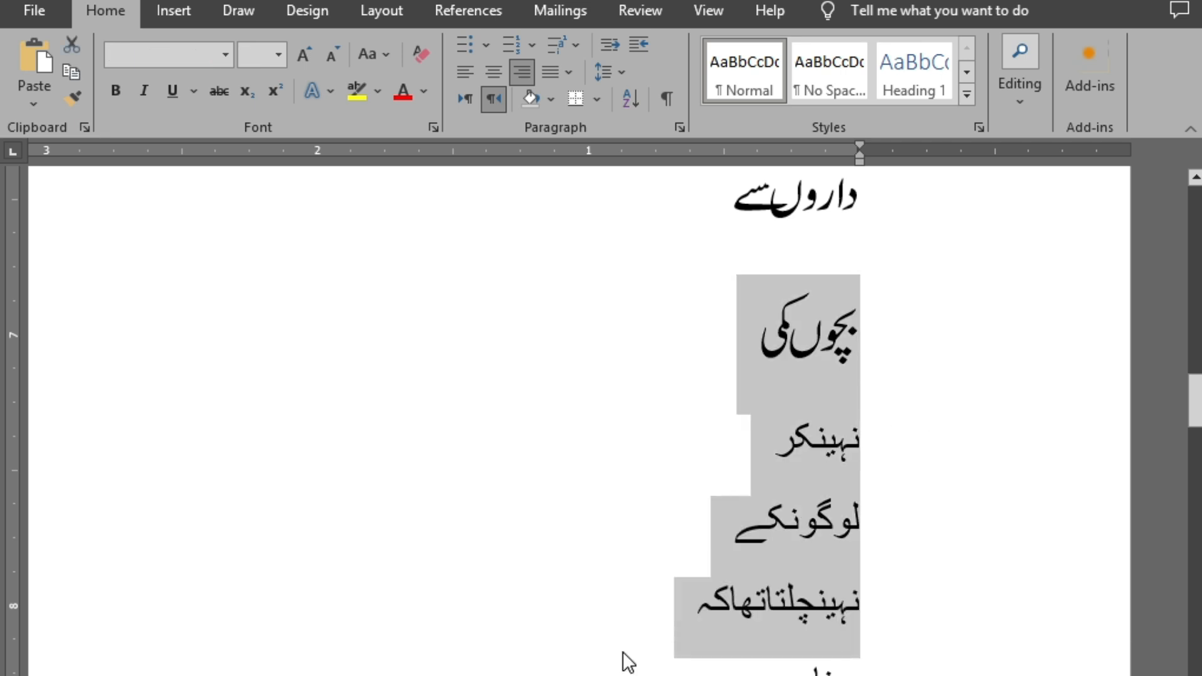
key(ctrl+shift+v)
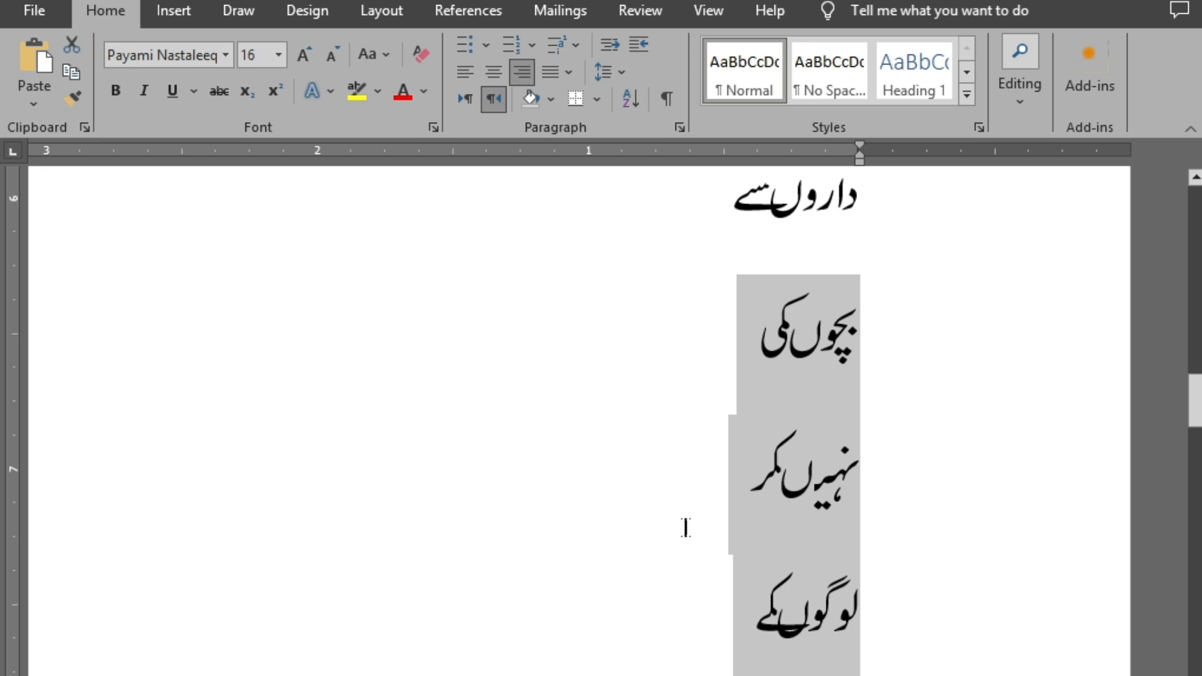
scroll(685, 527, up, 10)
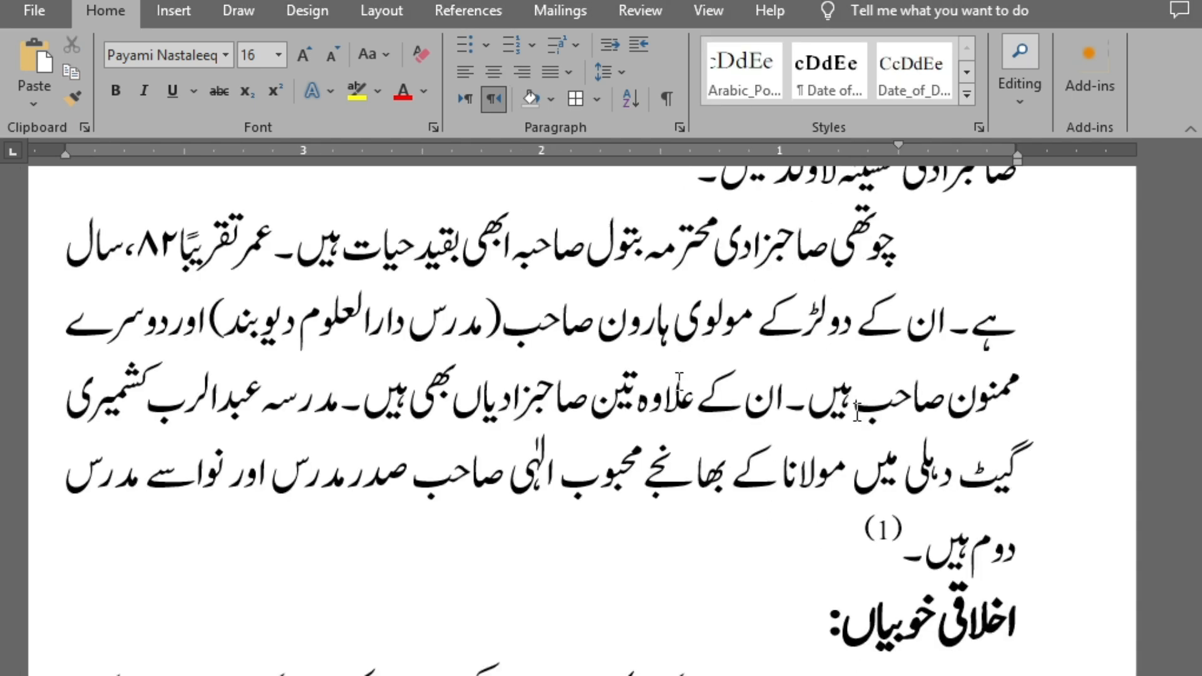
click(726, 383)
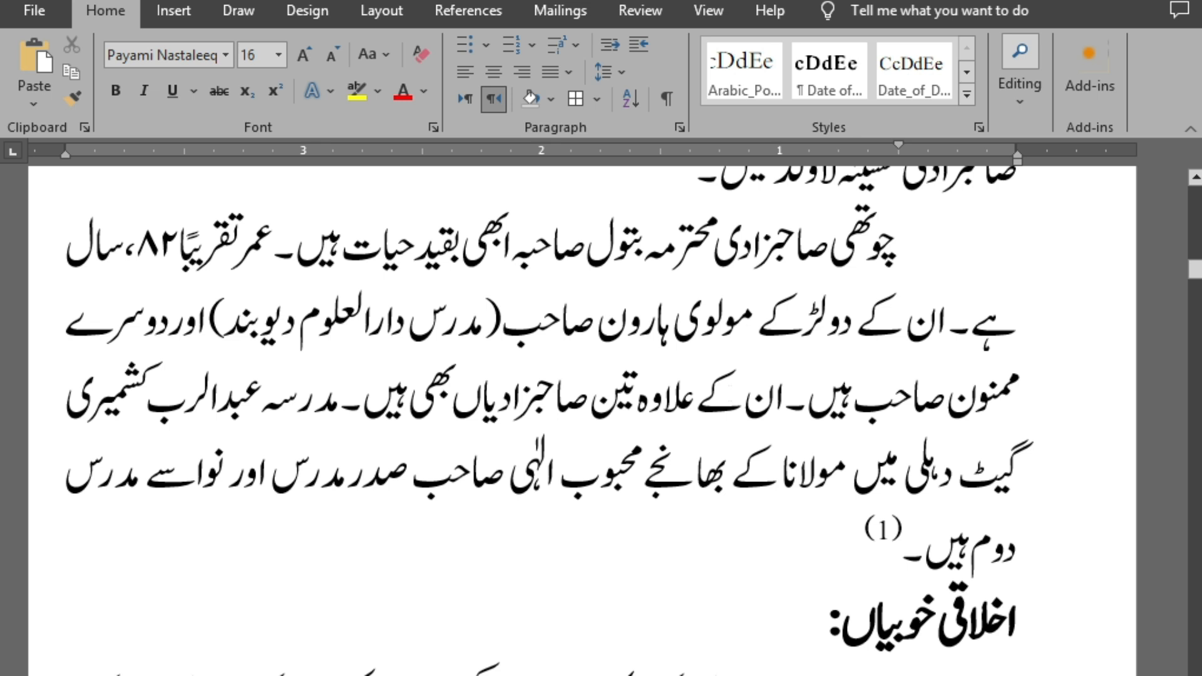
scroll(582, 420, up, 2)
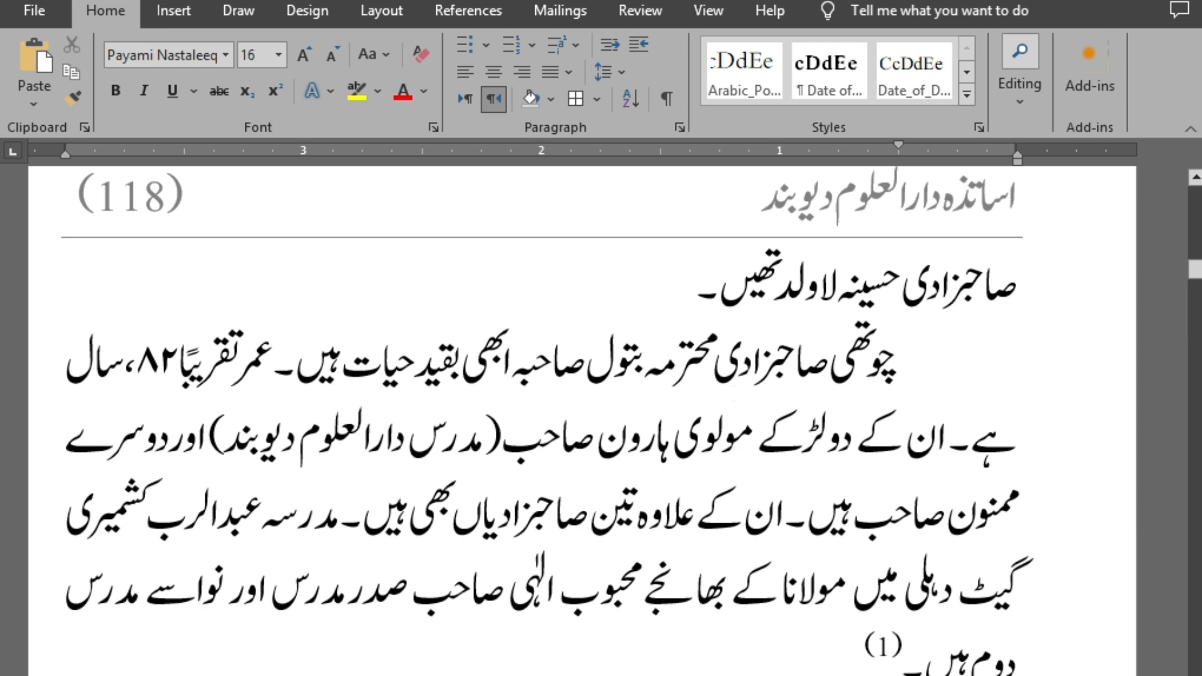
key(ctrl+g)
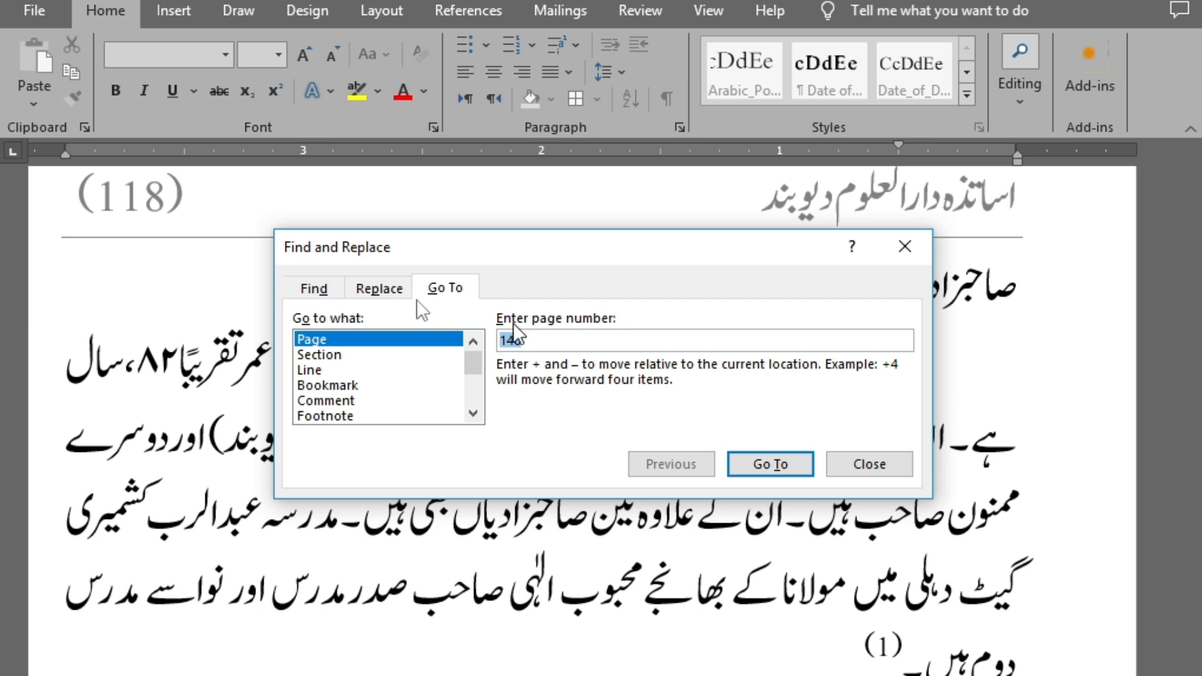
click(375, 286)
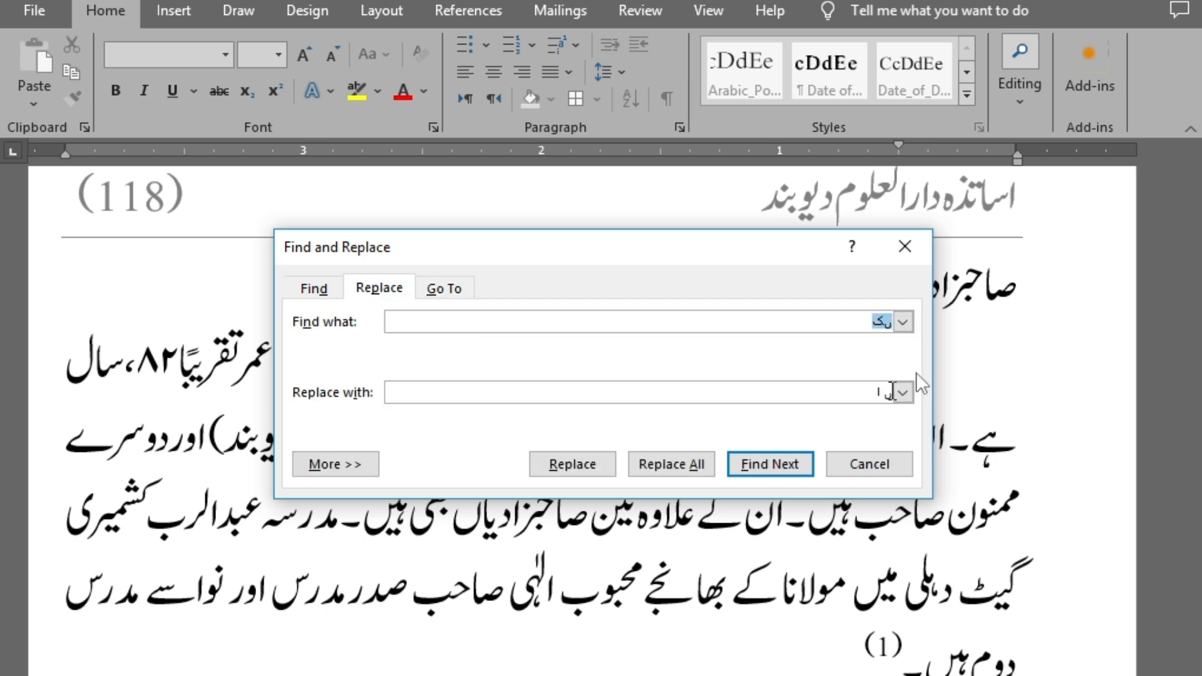
click(881, 320)
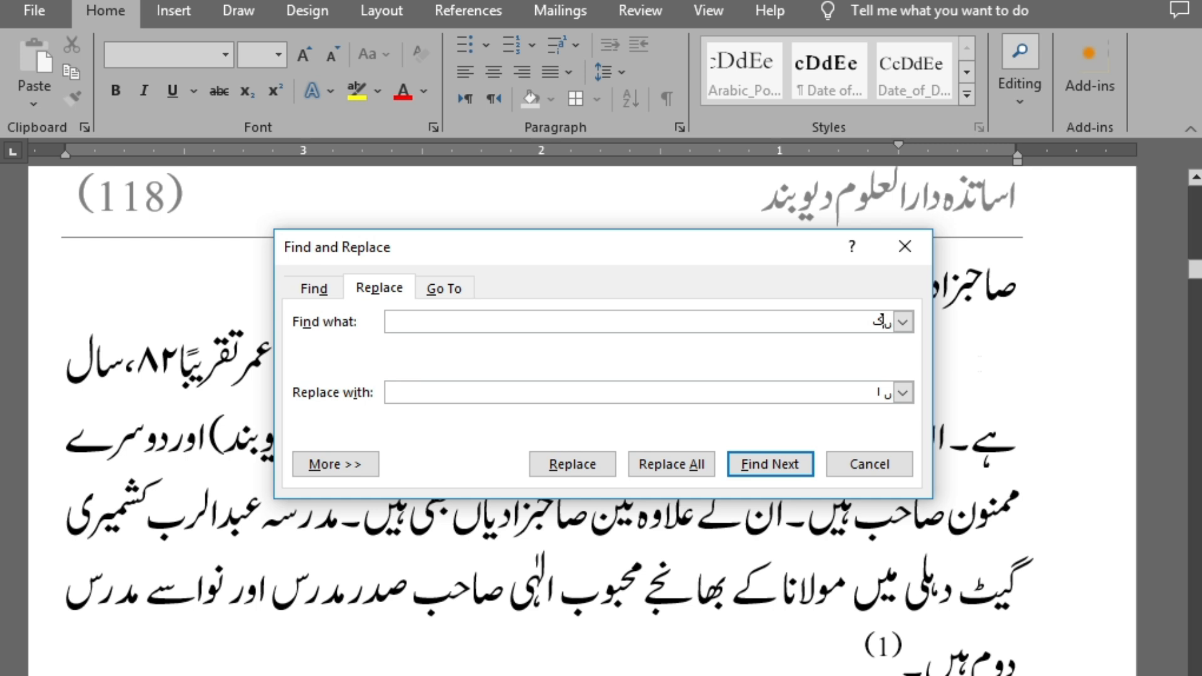
key(Escape)
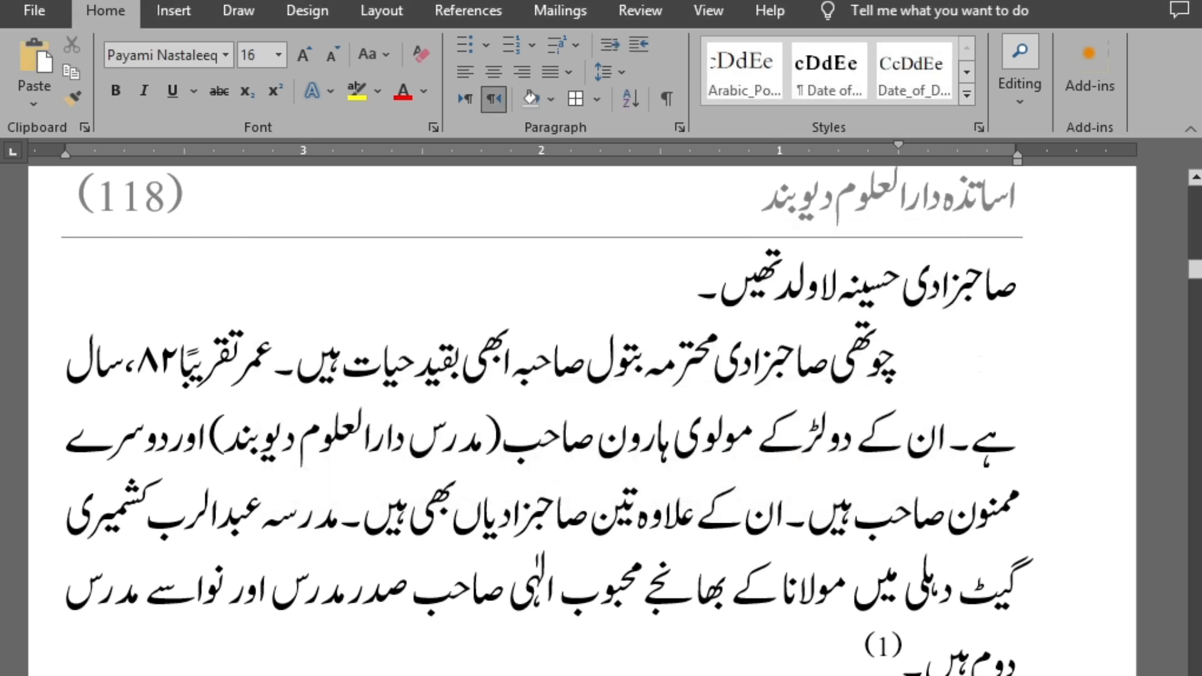
Replace every joined "ںک" in the book with the spaced "ں ک" and finish the replacement
key(ctrl+g)
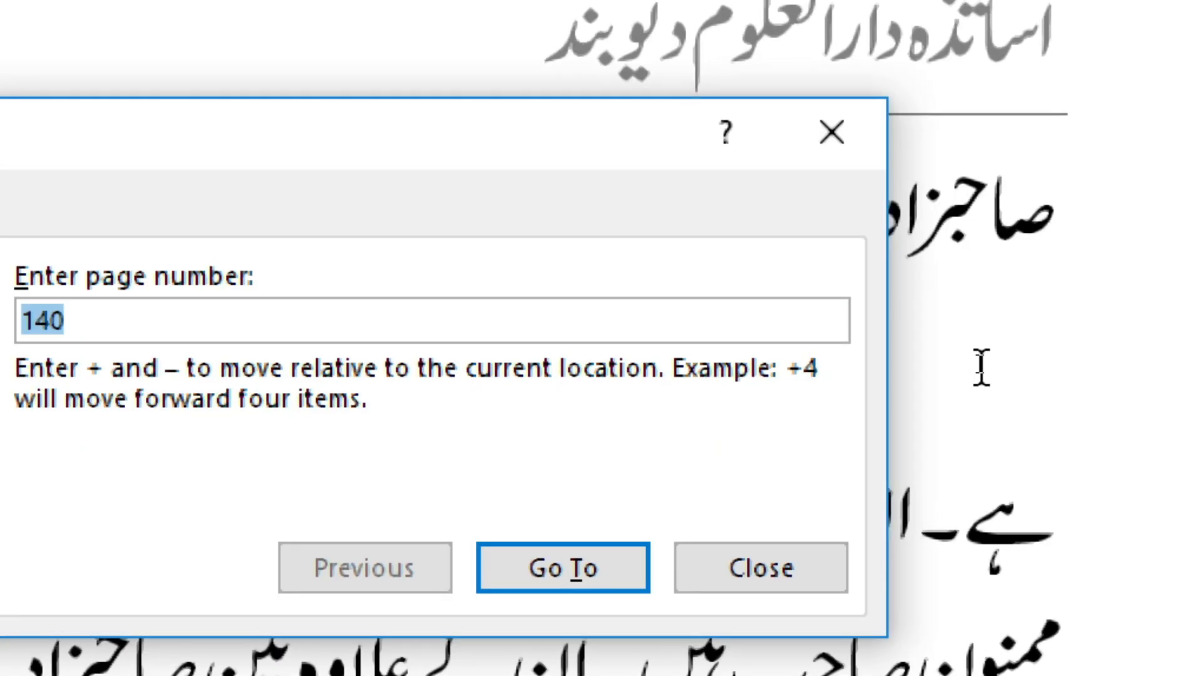
key(ctrl+h)
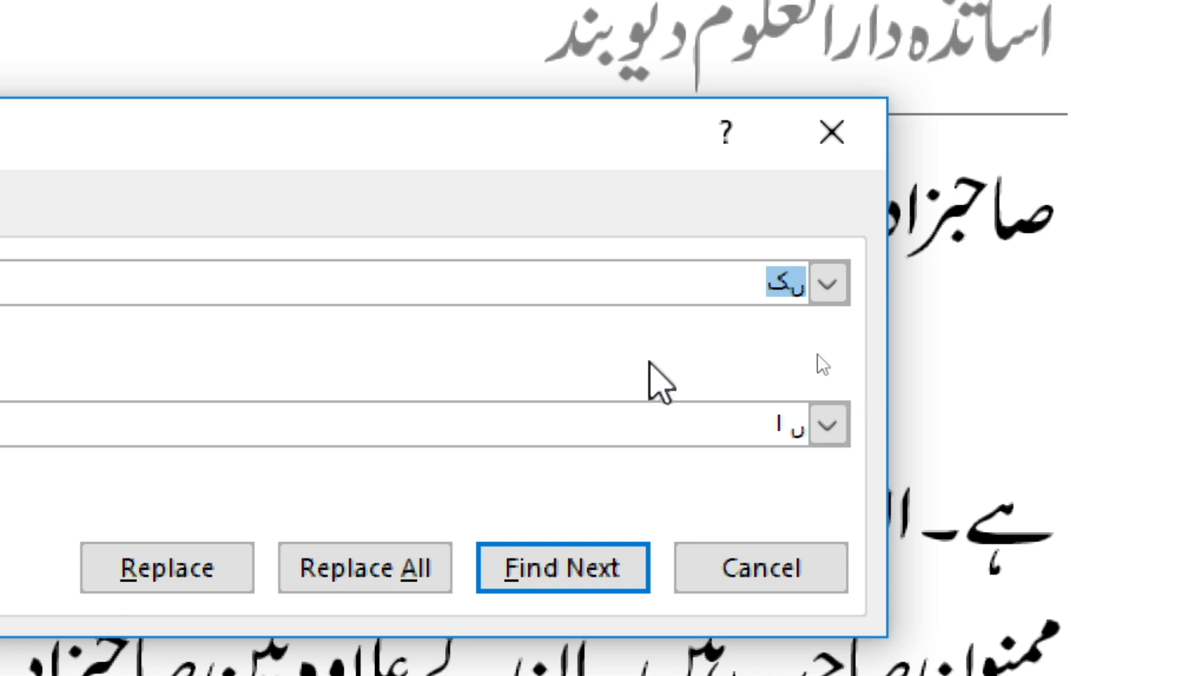
drag(714, 413, 953, 457)
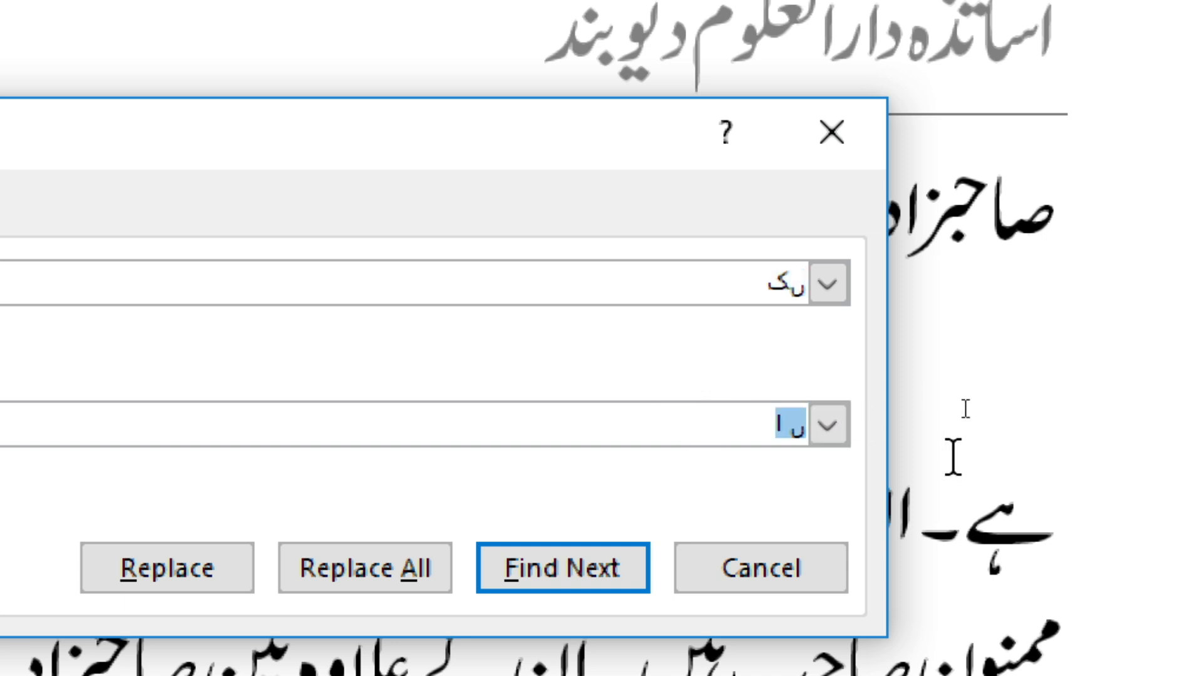
text(ںک)
key(Right)
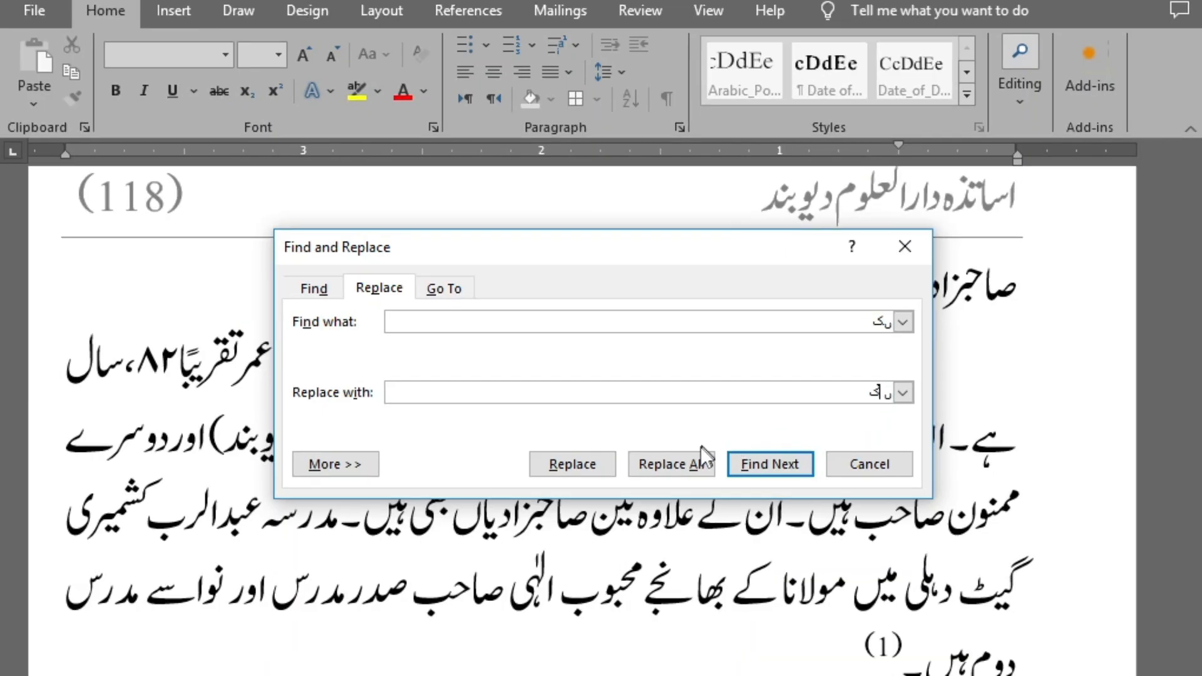
click(696, 459)
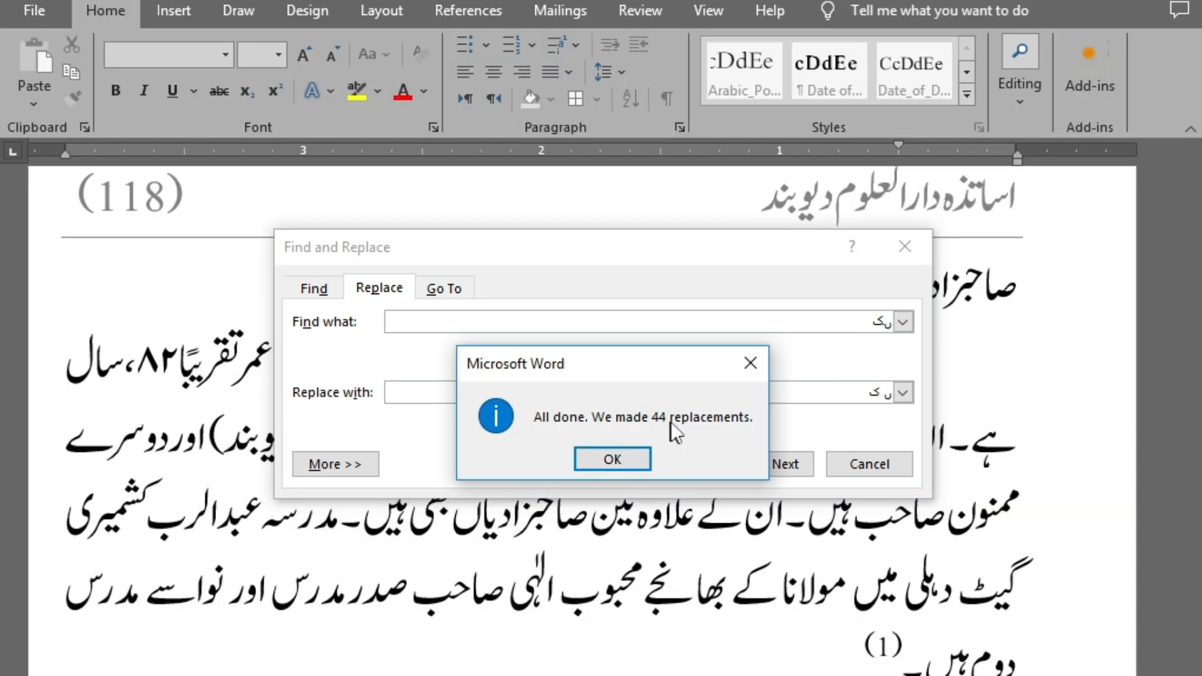
click(630, 453)
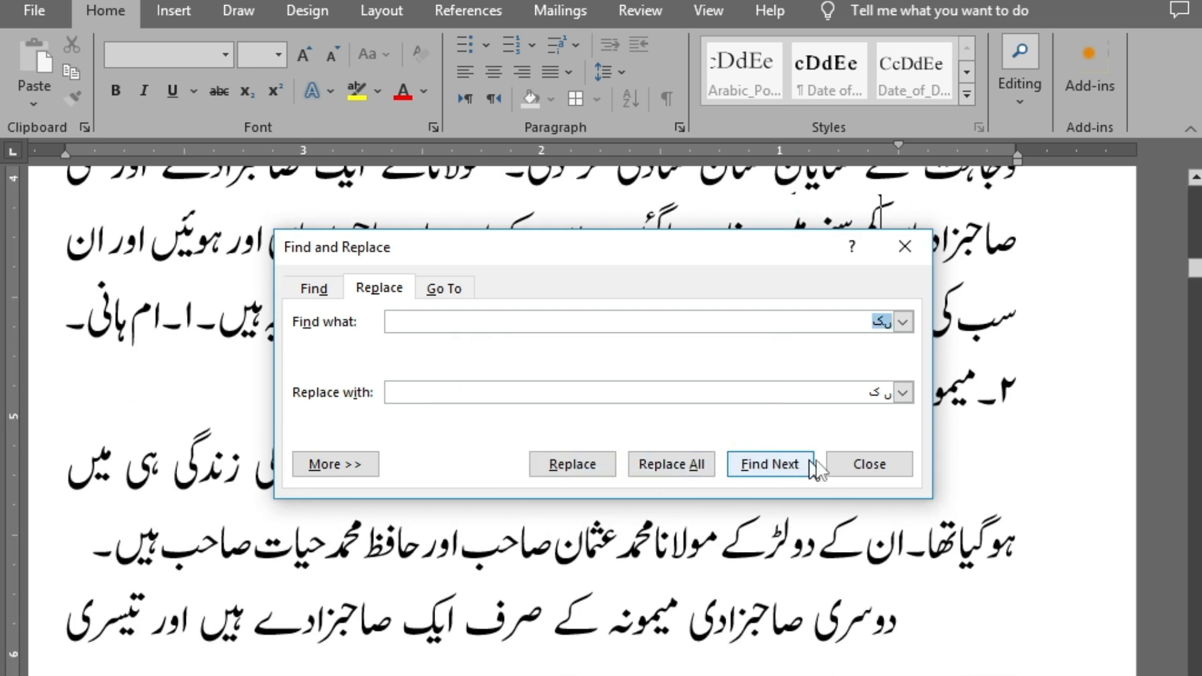
click(838, 458)
scroll(831, 384, up, 3)
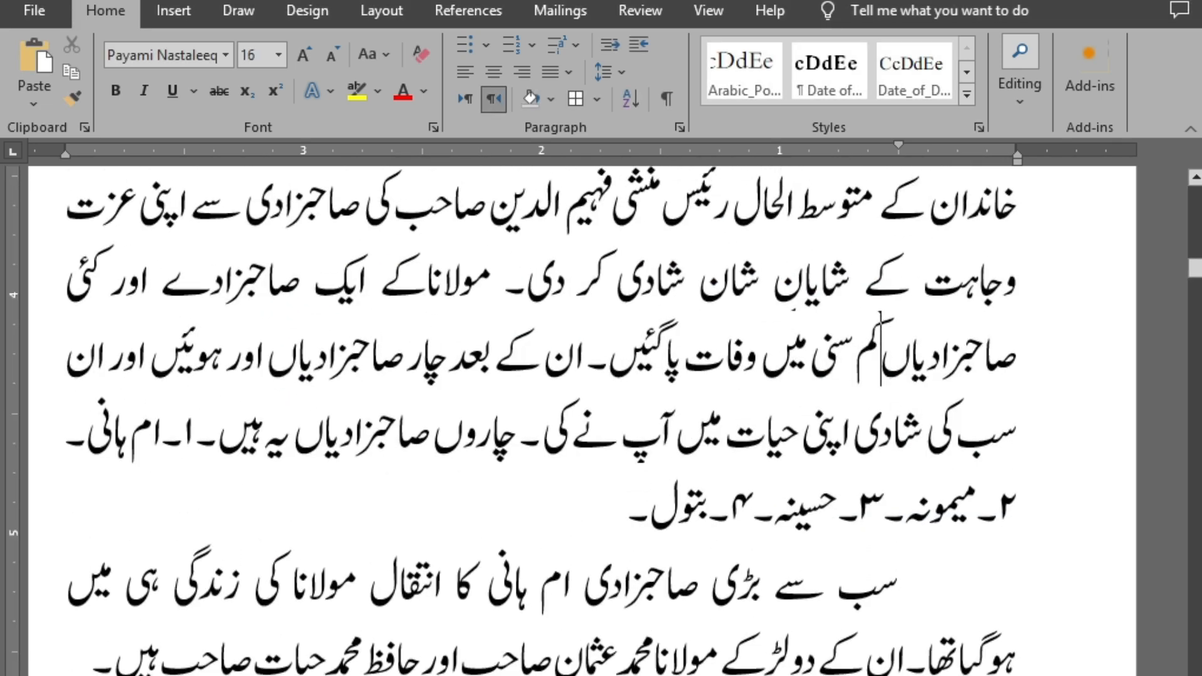
Check the book from its beginning for any remaining occurrence of the joined "ںک"
key(alt+Tab)
key(Down)
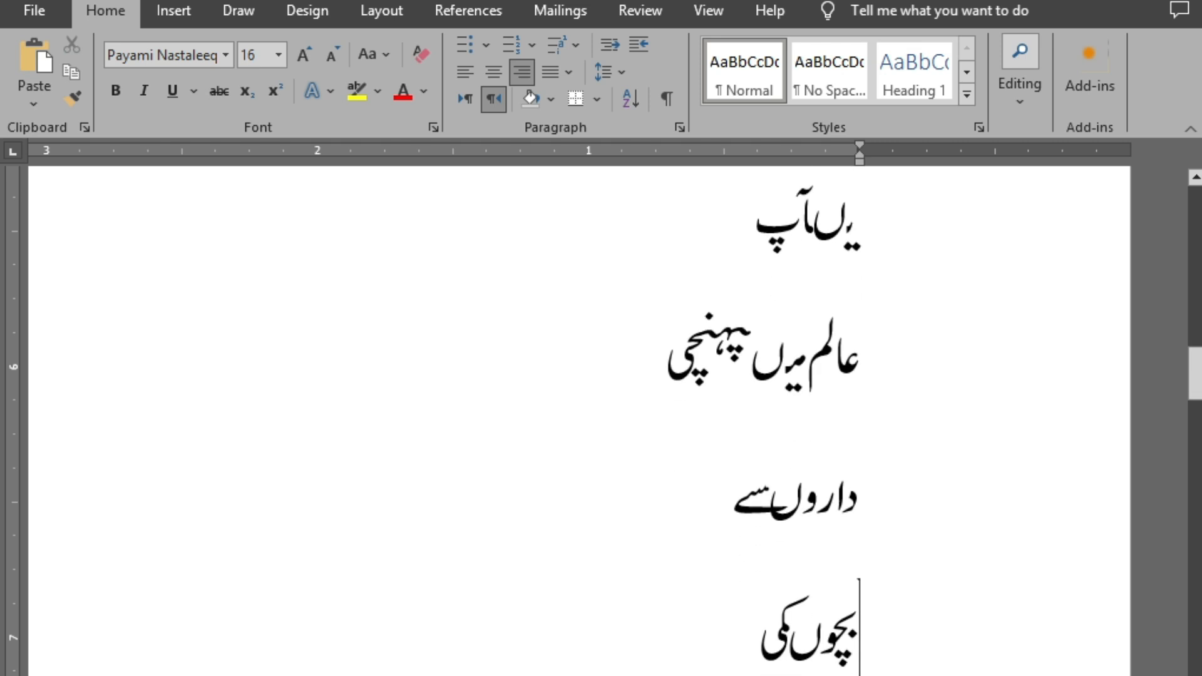
key(alt+Tab)
key(ctrl+Home)
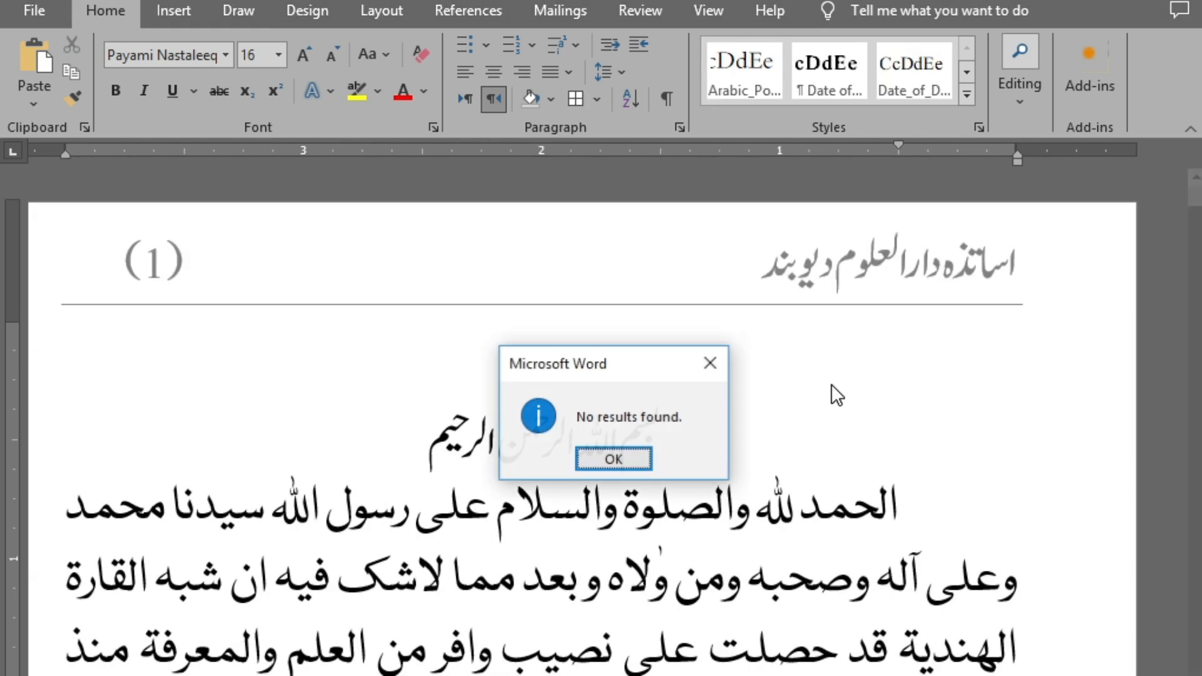
key(Return)
Switch to the wrong-words document and delete the entry "نہیںکہ" together with its line
key(alt+Tab)
key(ctrl+Home)
key(Down)
key(Down)
key(Down)
key(Down)
key(Up)
key(Up)
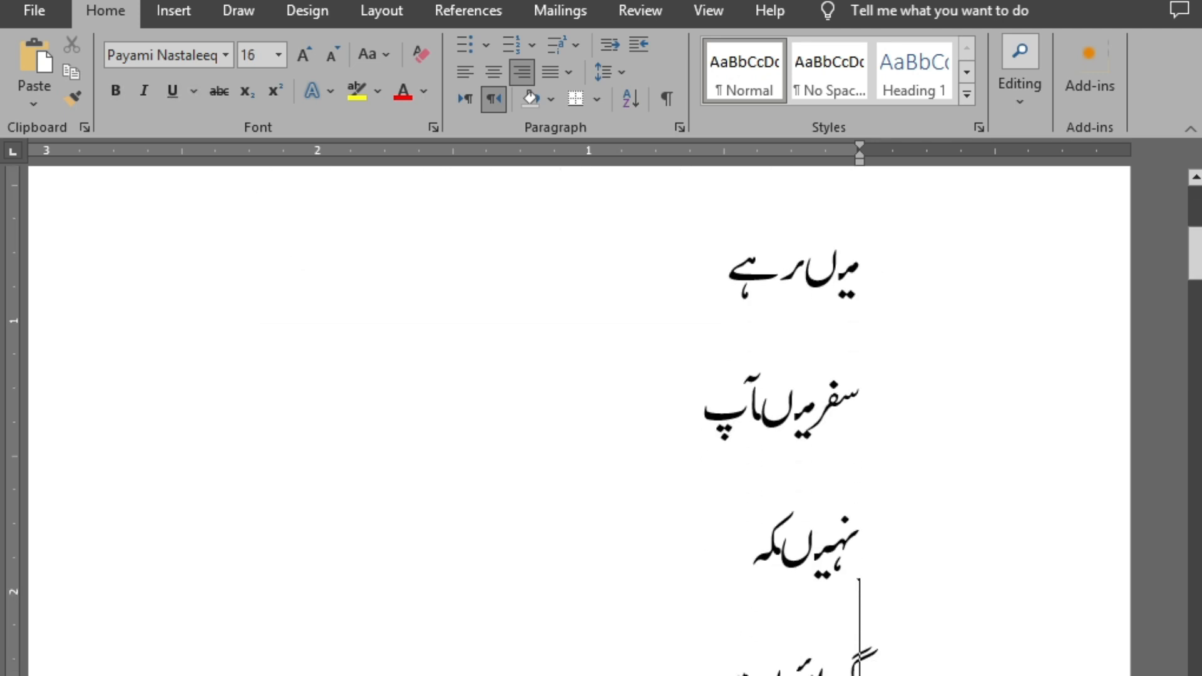
key(Down)
key(Down)
key(Up)
key(shift+End)
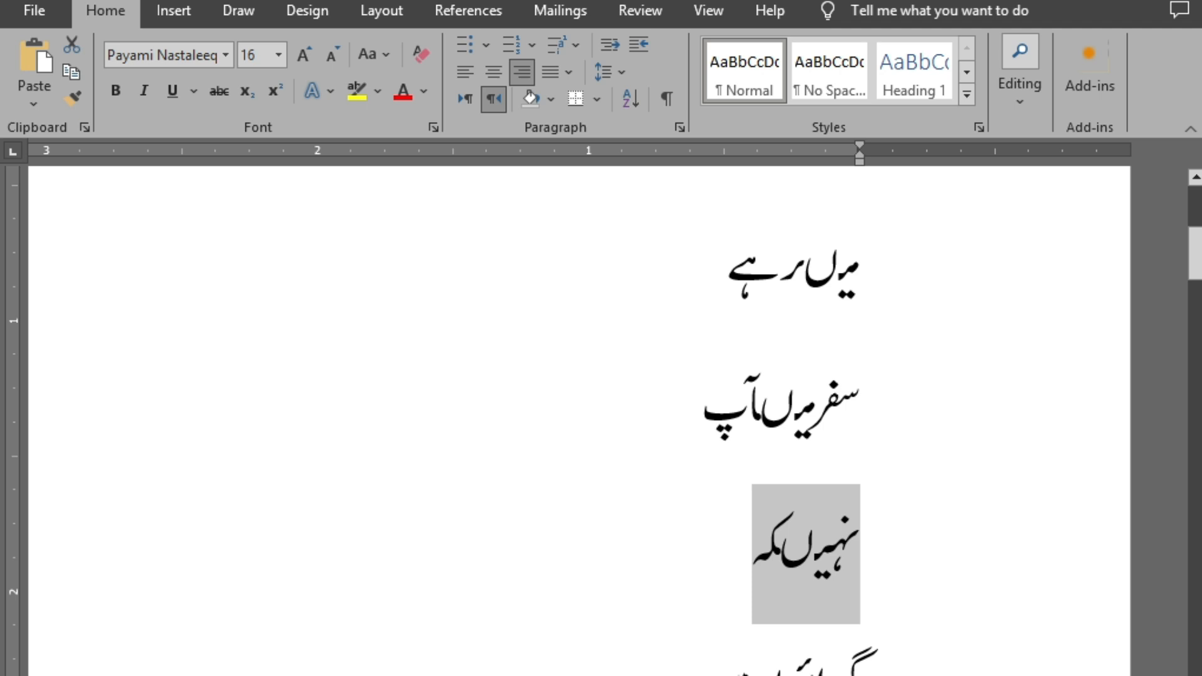
key(Delete)
key(Delete)
Select the joined letters "ںس" inside the list entry "گہرائیوںسے" and return to the book document
key(Left)
key(Left)
key(Left)
key(Left)
key(Left)
key(Left)
key(Left)
key(Left)
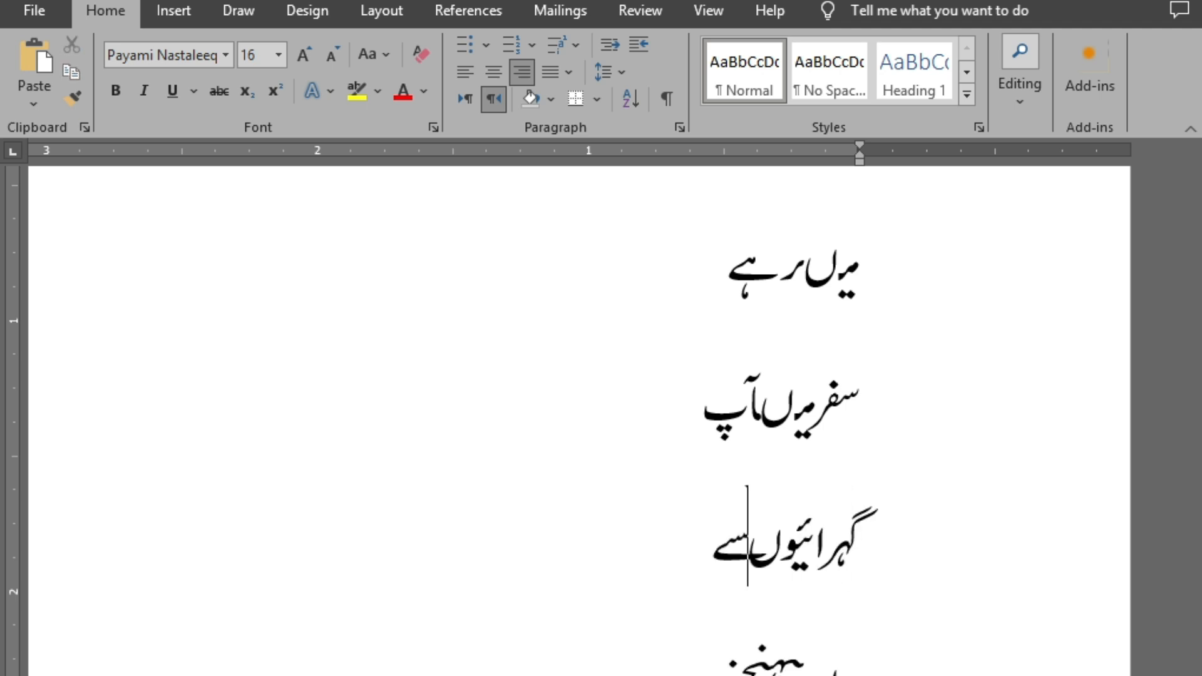
key(shift+Right)
key(shift+Right)
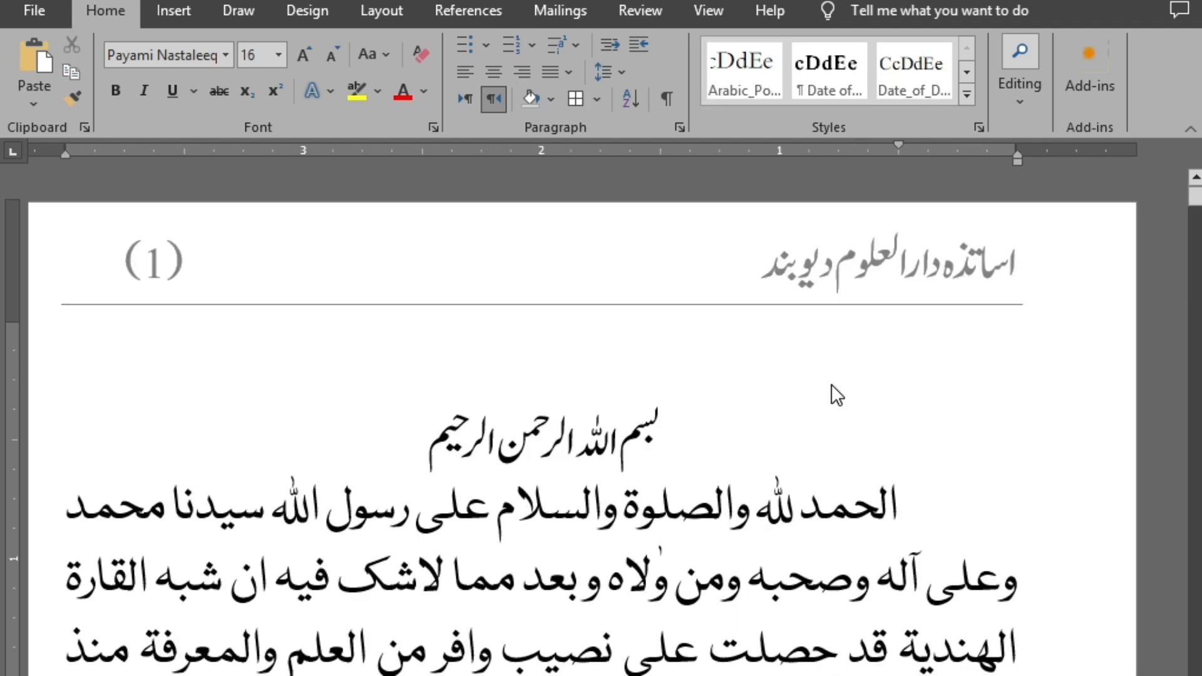
Replace every joined "ںس" in the book with the spaced "ں س" and finish the replacement
key(ctrl+g)
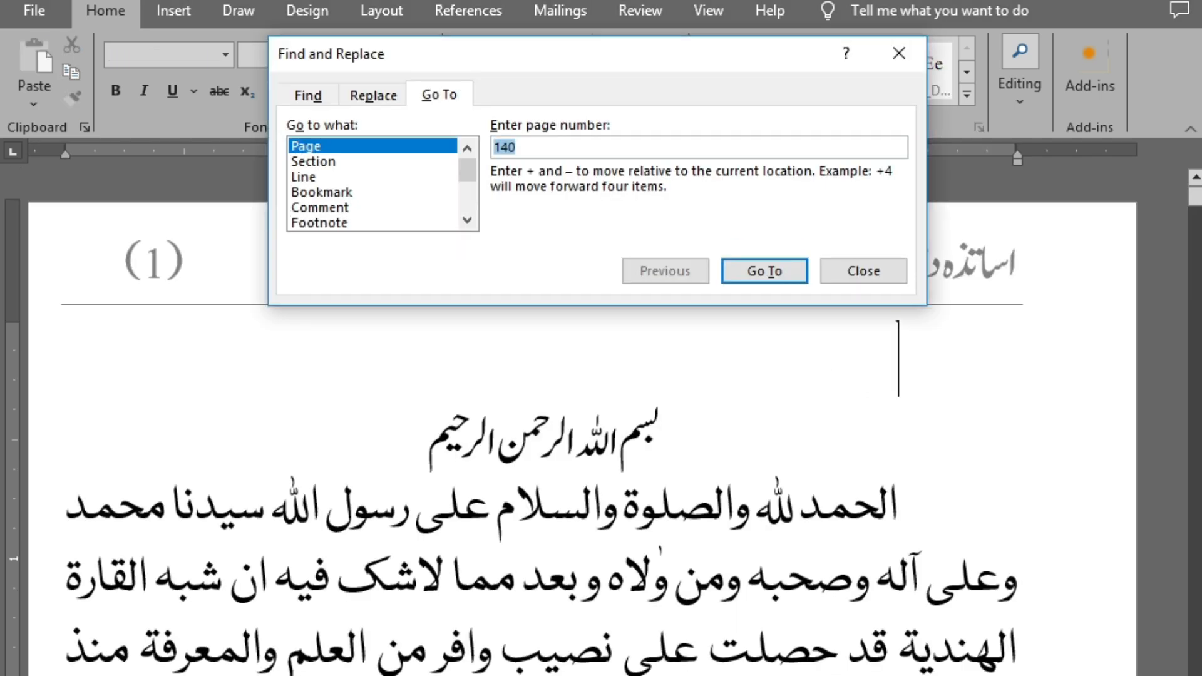
click(373, 95)
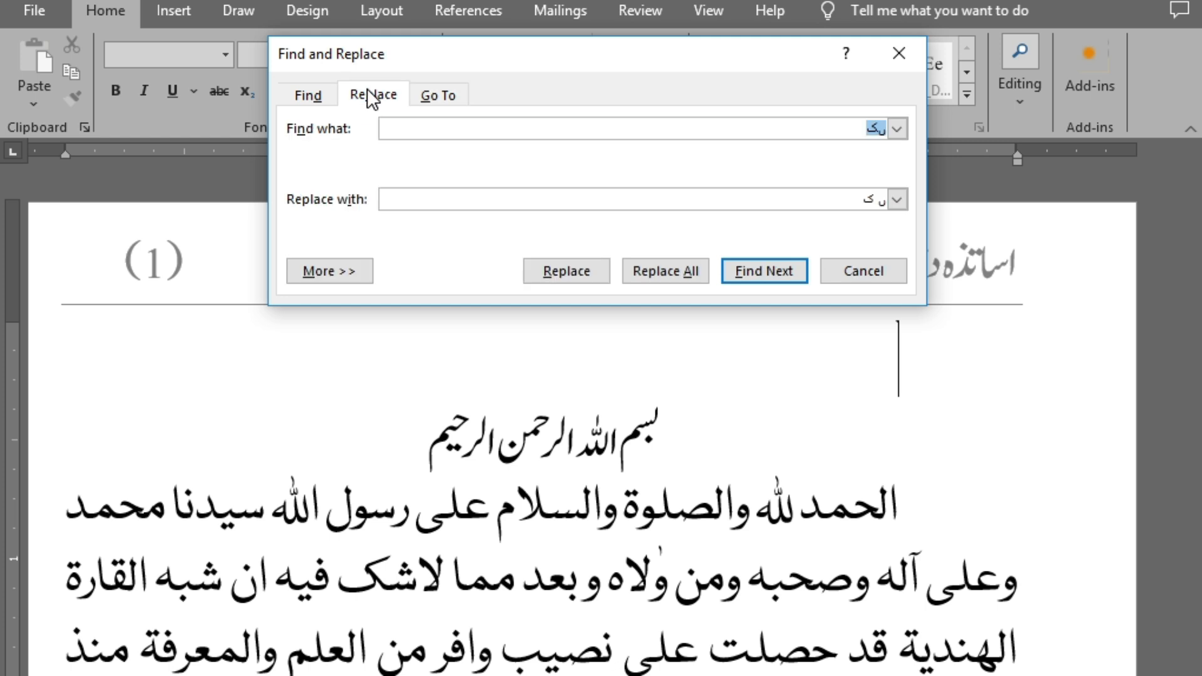
text(ںس)
key(Tab)
text(ںس)
click(676, 270)
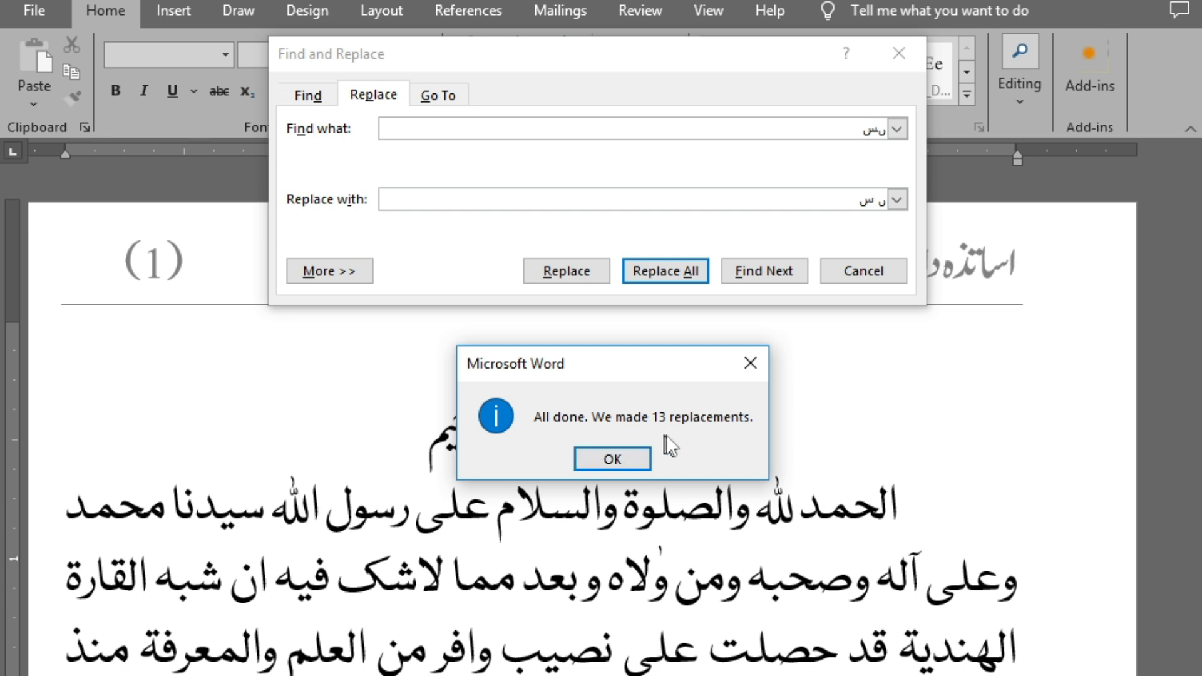
click(623, 459)
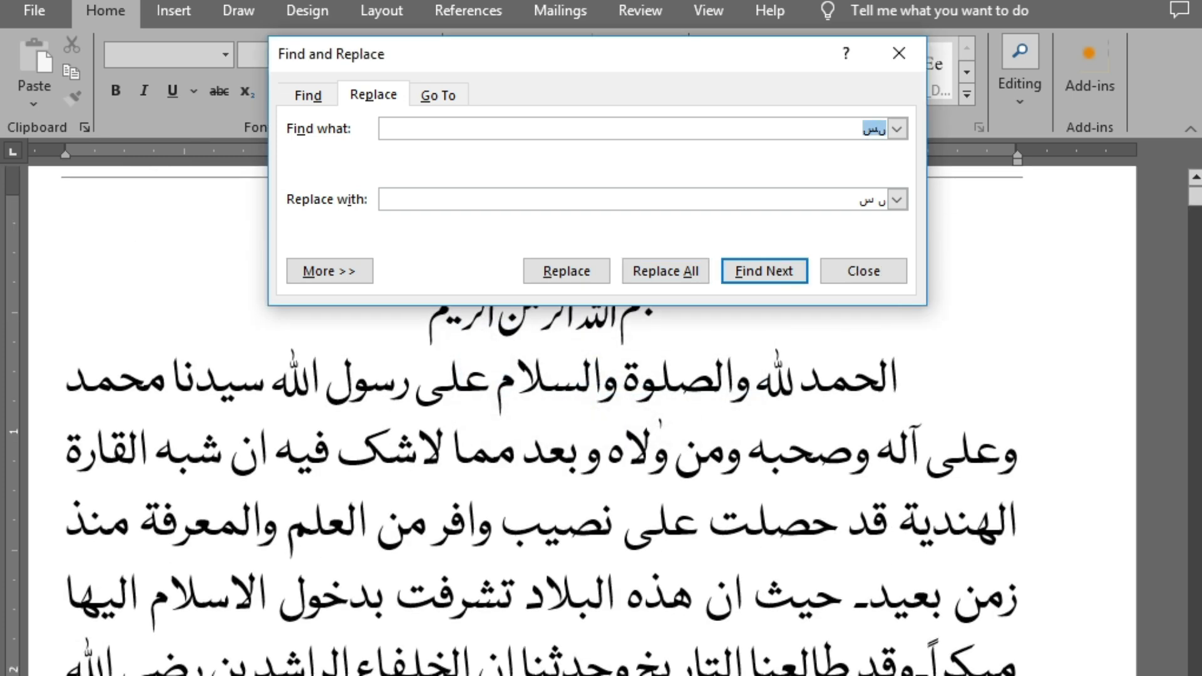
click(859, 281)
Switch to the wrong-words document, select the entry "میںپہنچنے" and review the list for remaining joined letter pairs
key(alt+Tab)
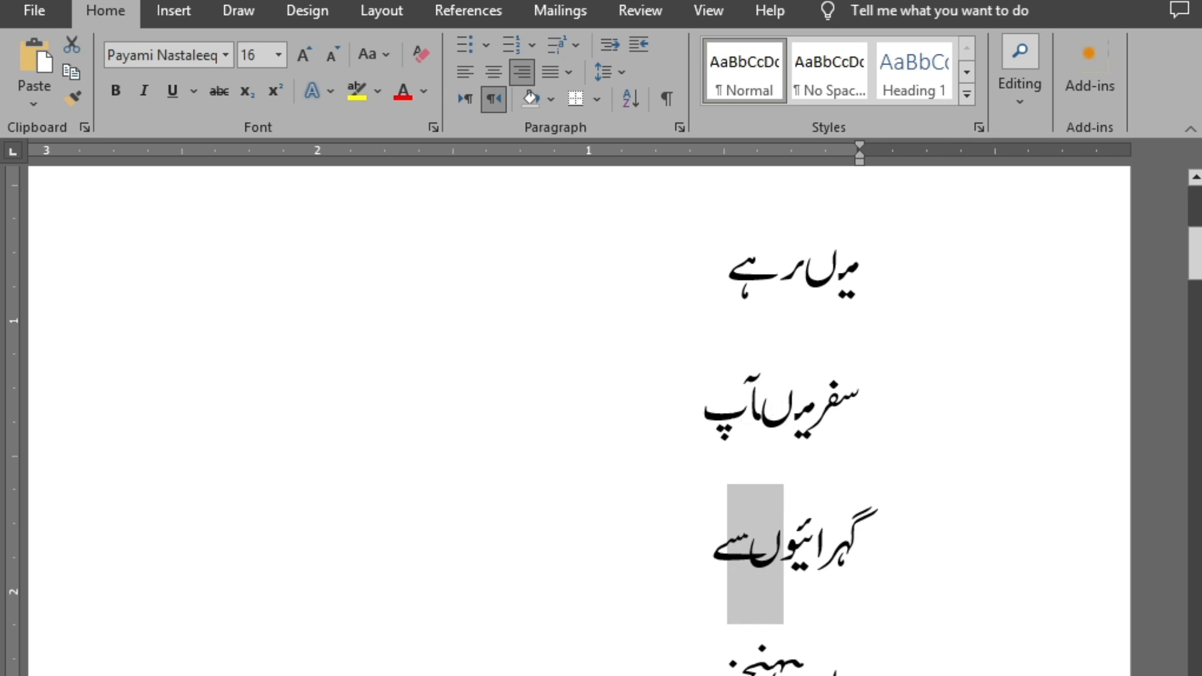
scroll(820, 544, down, 2)
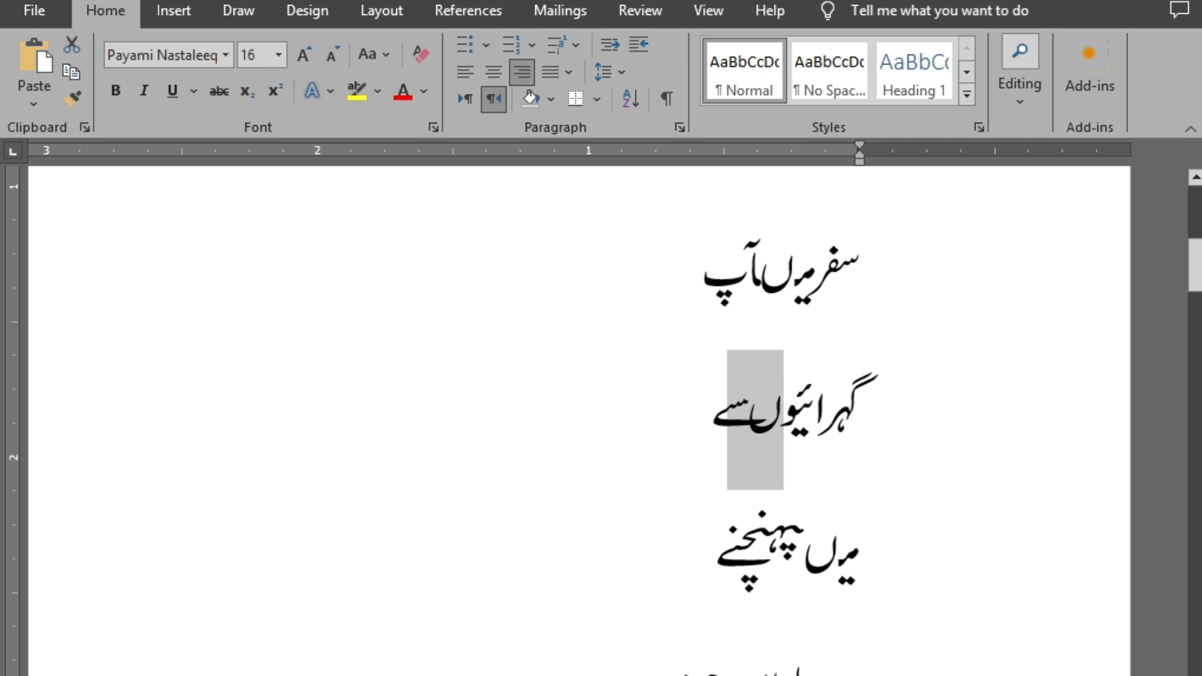
drag(923, 585, 698, 567)
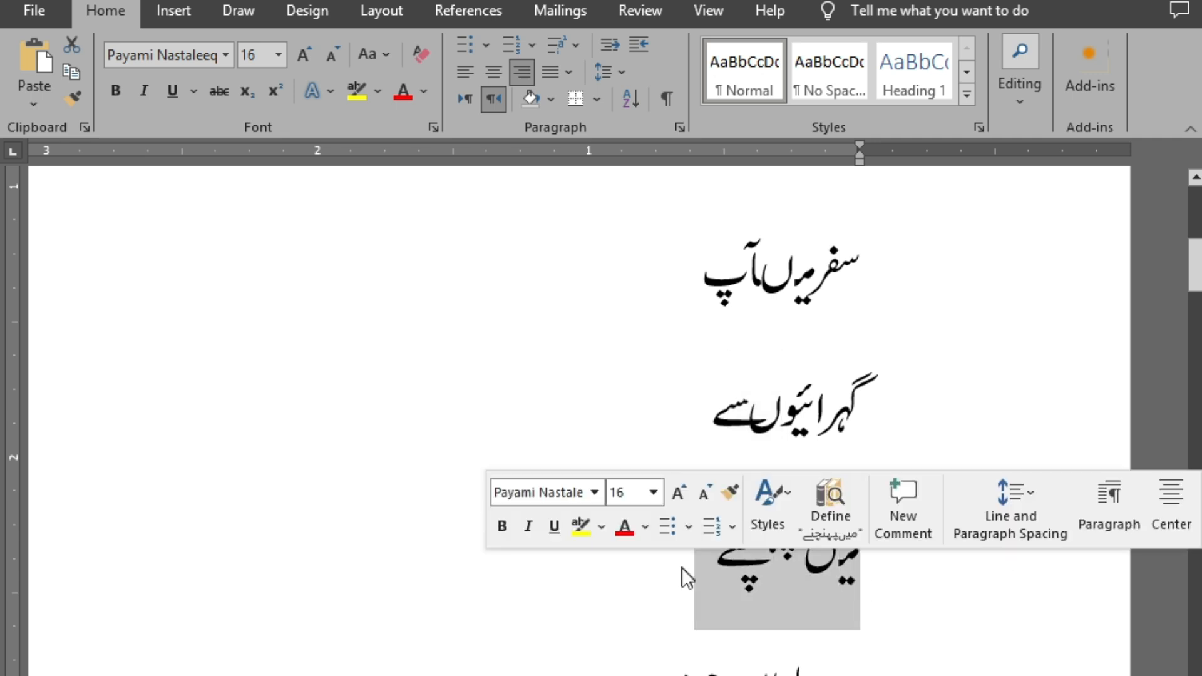
scroll(842, 609, down, 8)
ctrl+scroll(842, 610, down, 6)
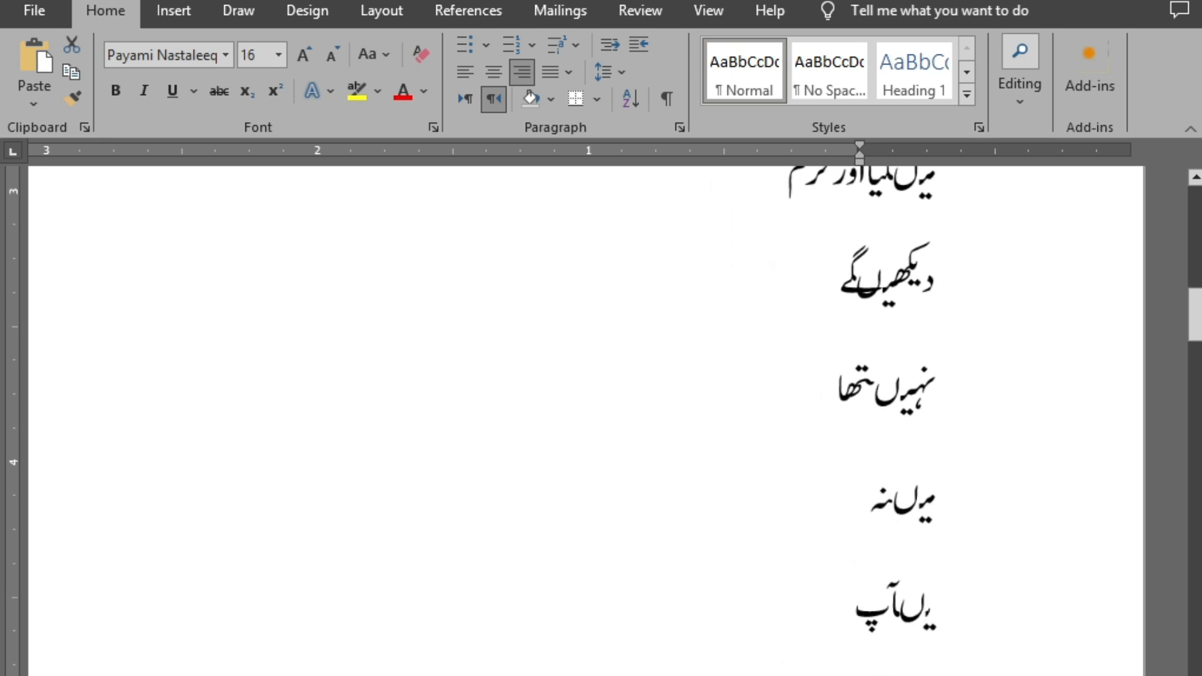
scroll(861, 601, down, 10)
scroll(861, 601, down, 4)
scroll(861, 601, up, 18)
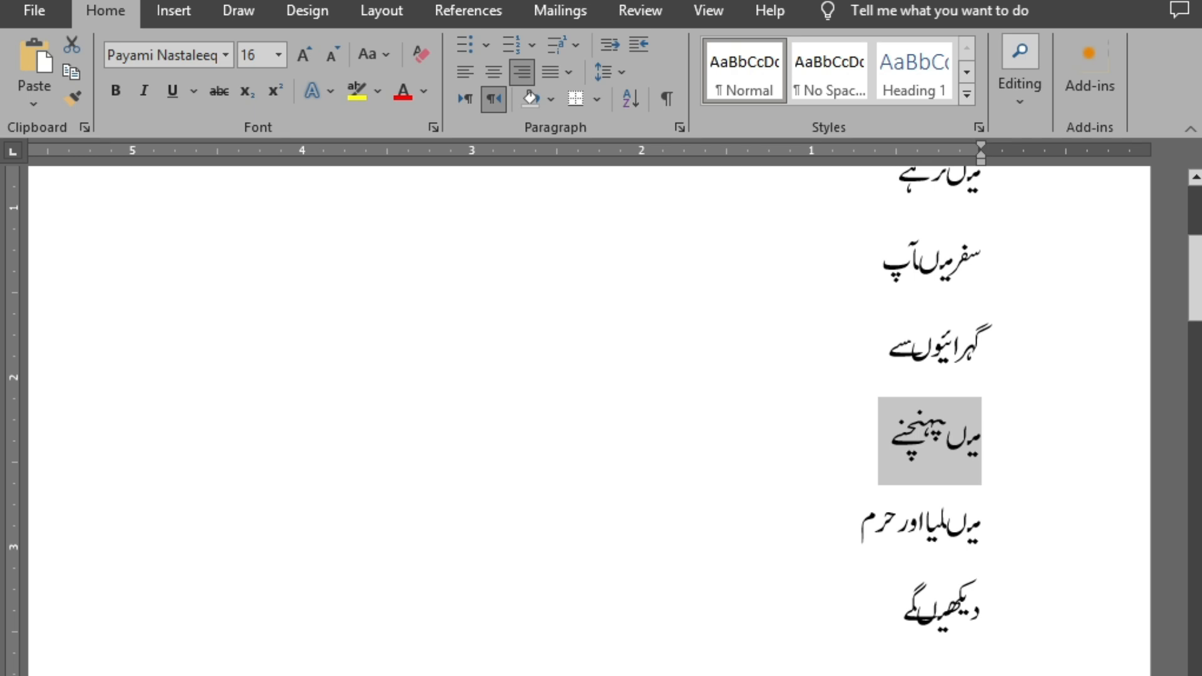
scroll(588, 419, up, 5)
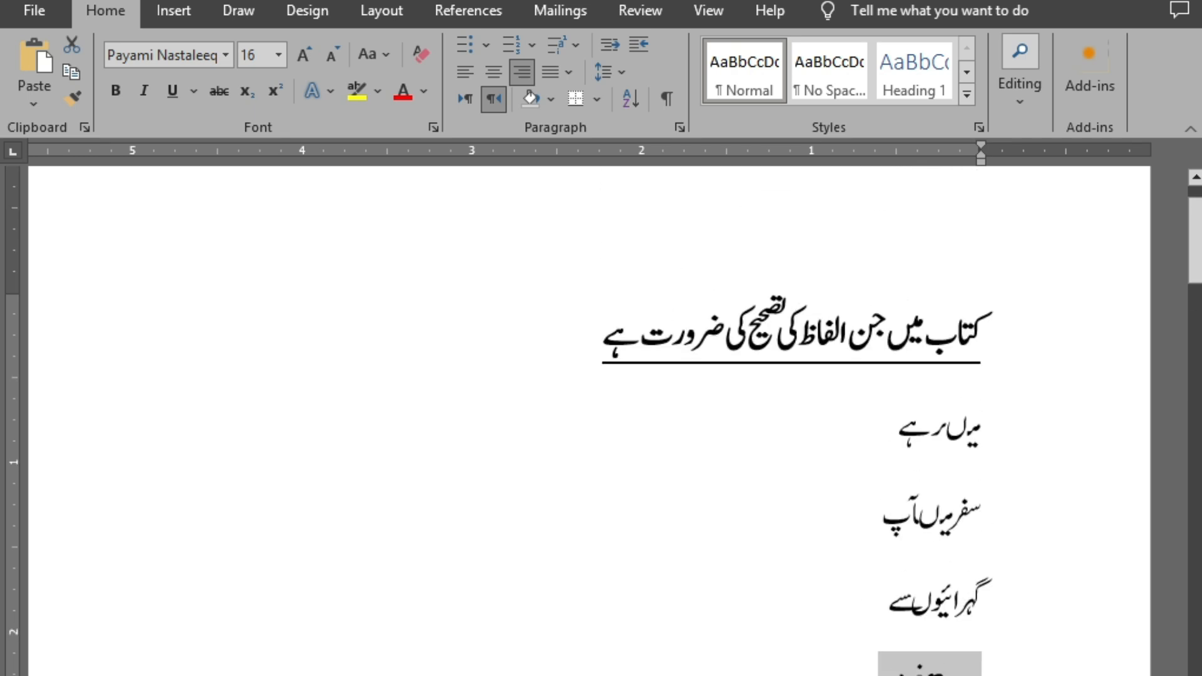